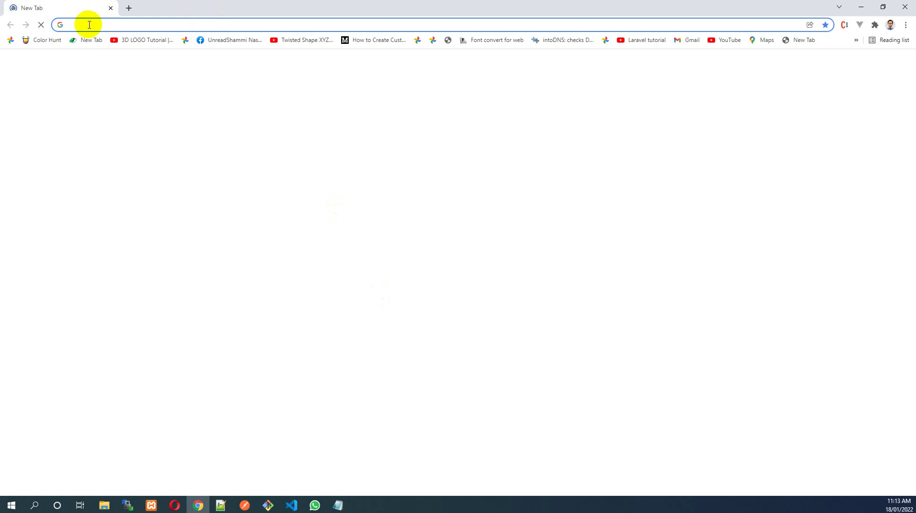
Go to wasa.rapid.com.bd in Chrome, accepting the autocompleted address from 'wasa'
{"action": "left_click", "coordinate": [89, 25]}
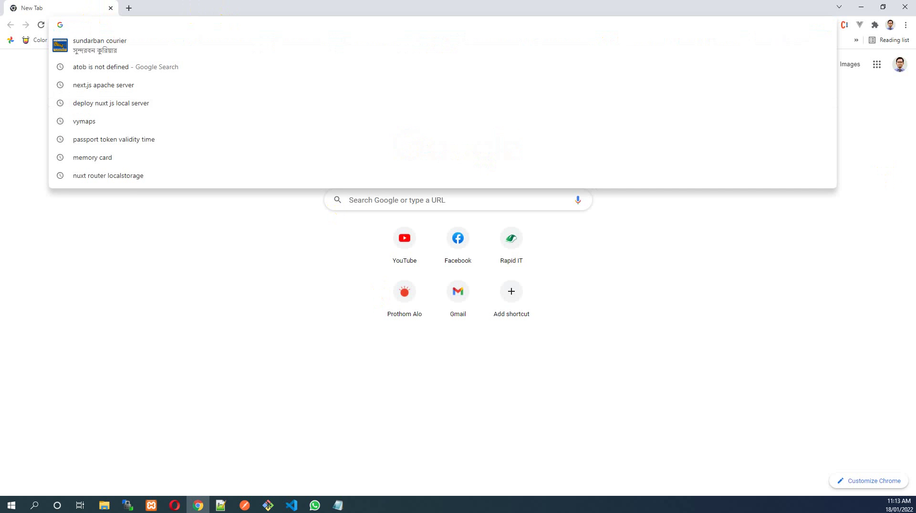
{"action": "type", "text": "wasa"}
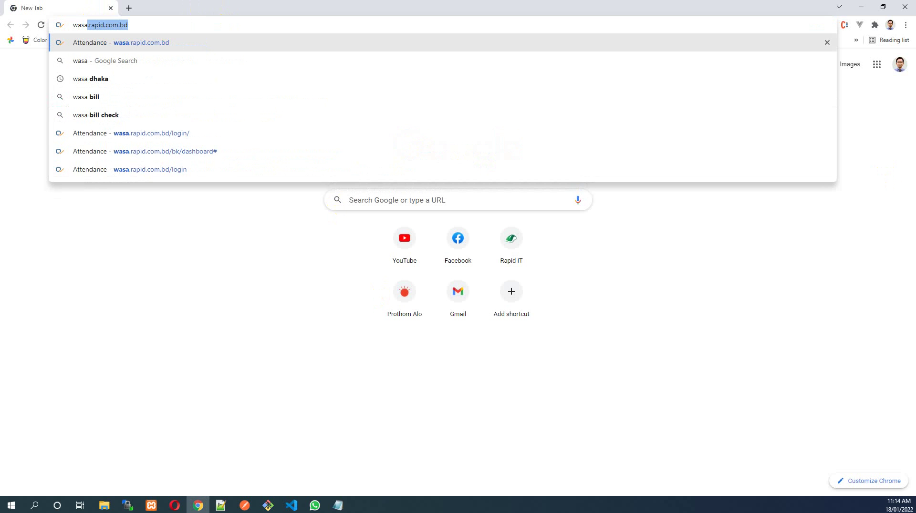
{"action": "key", "text": "End"}
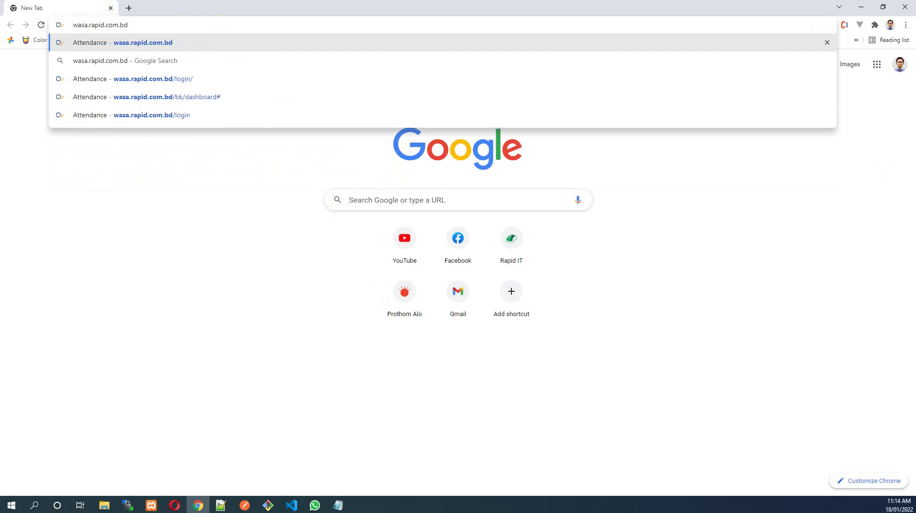
{"action": "key", "text": "Return"}
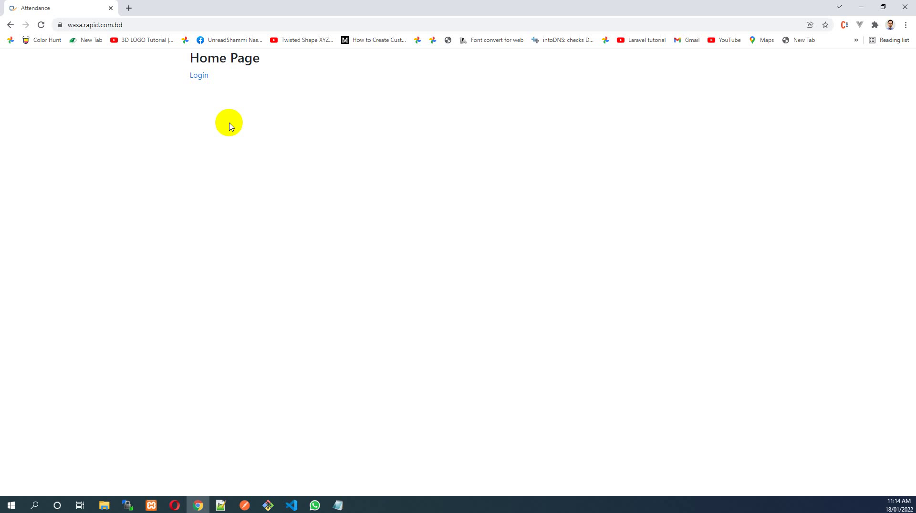
Log in with the saved mobile number and password chosen from Chrome's autofill
{"action": "left_click", "coordinate": [198, 82]}
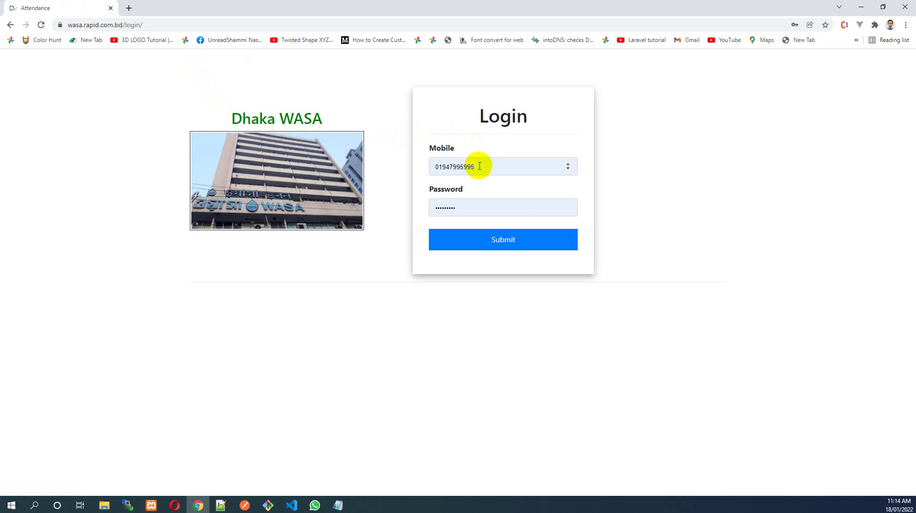
{"action": "left_click", "coordinate": [483, 165]}
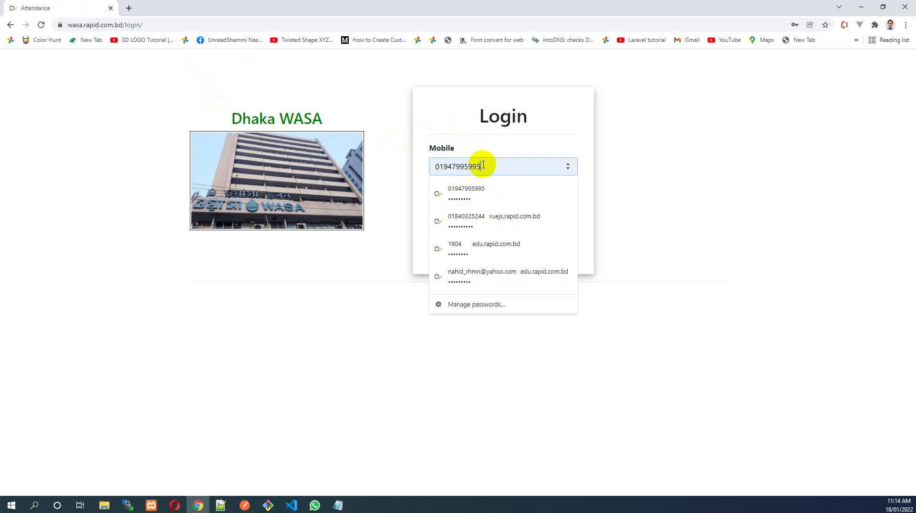
{"action": "left_click", "coordinate": [468, 130]}
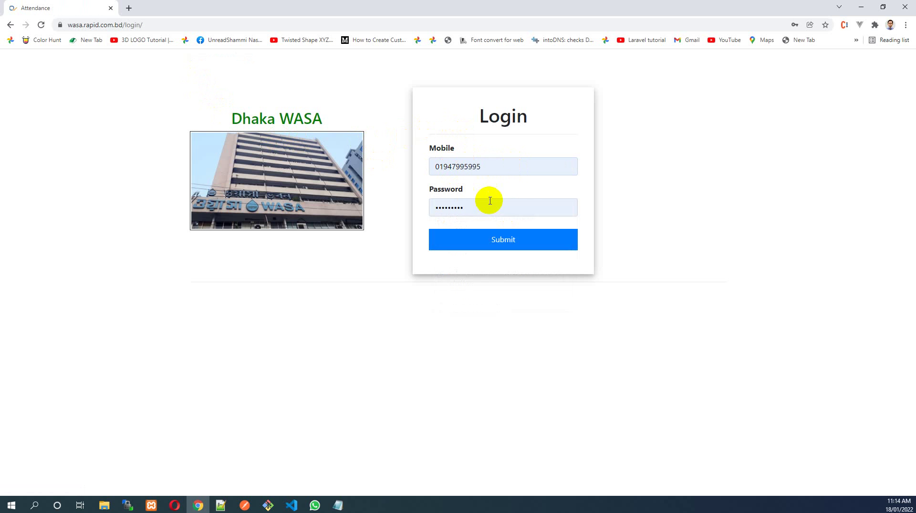
{"action": "left_click", "coordinate": [692, 210]}
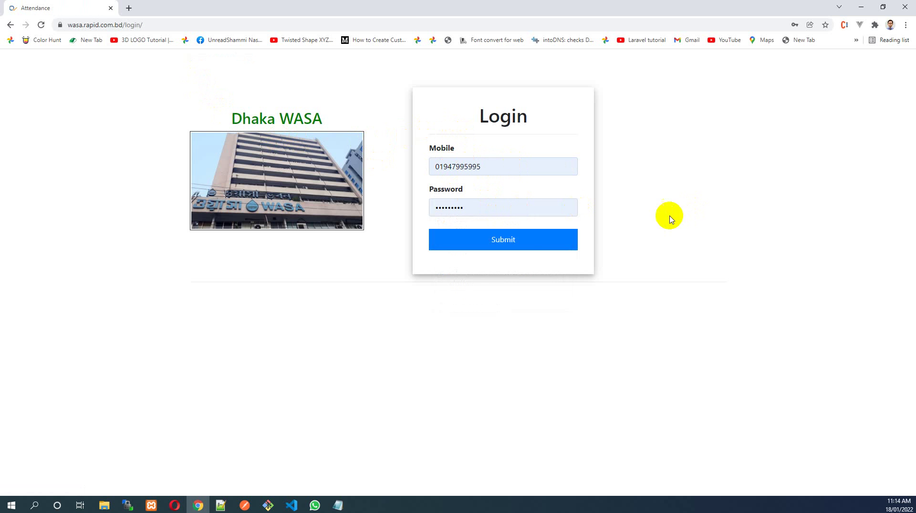
{"action": "left_click", "coordinate": [528, 246]}
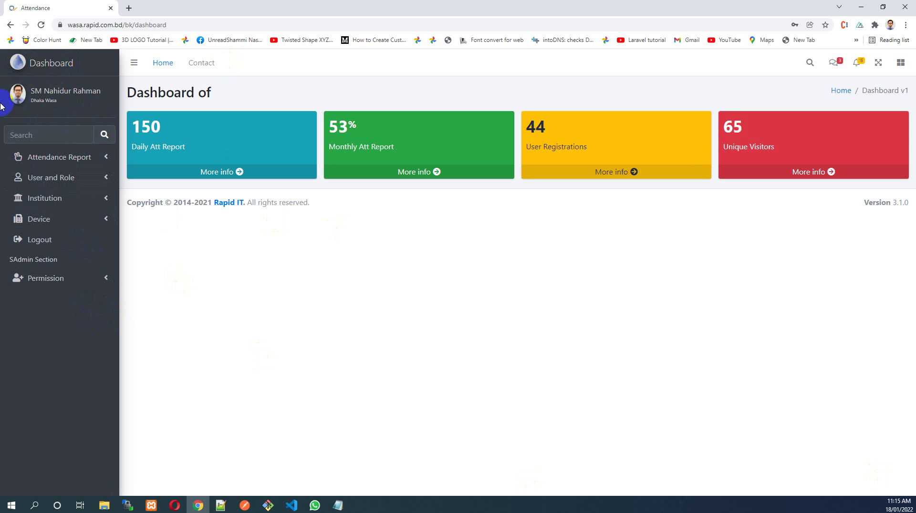
Open My Profile from the sidebar and review the account details beside Change Password
{"action": "left_click", "coordinate": [55, 98]}
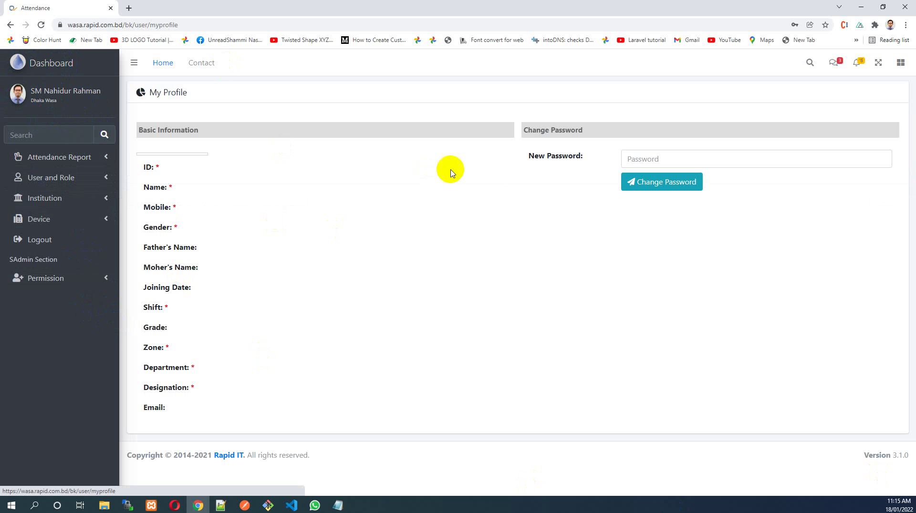
{"action": "scroll", "coordinate": [193, 198], "scroll_direction": "down", "scroll_amount": 1}
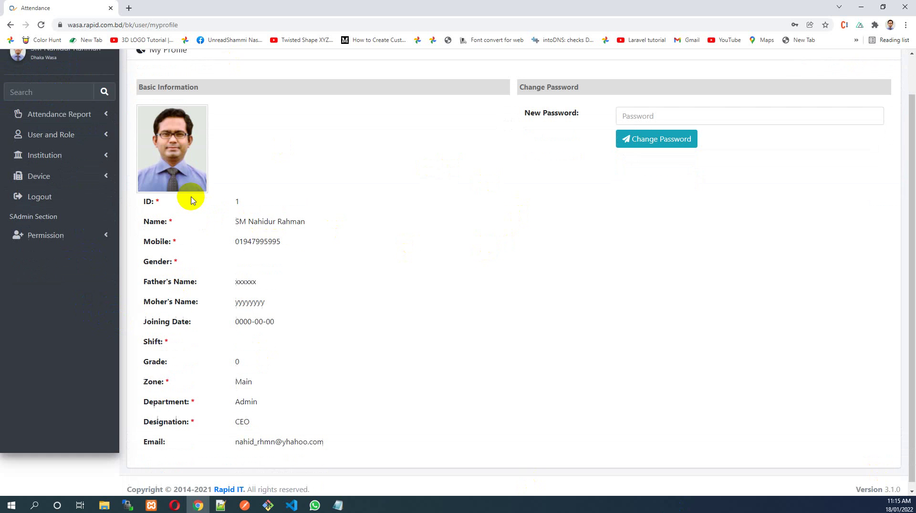
{"action": "left_click_drag", "start_coordinate": [146, 194], "coordinate": [345, 445]}
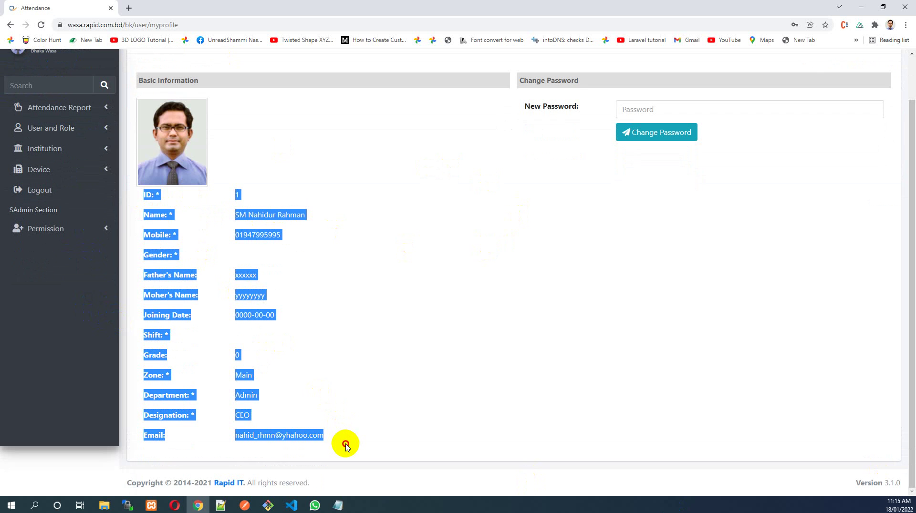
{"action": "left_click", "coordinate": [346, 445]}
{"action": "left_click", "coordinate": [690, 111]}
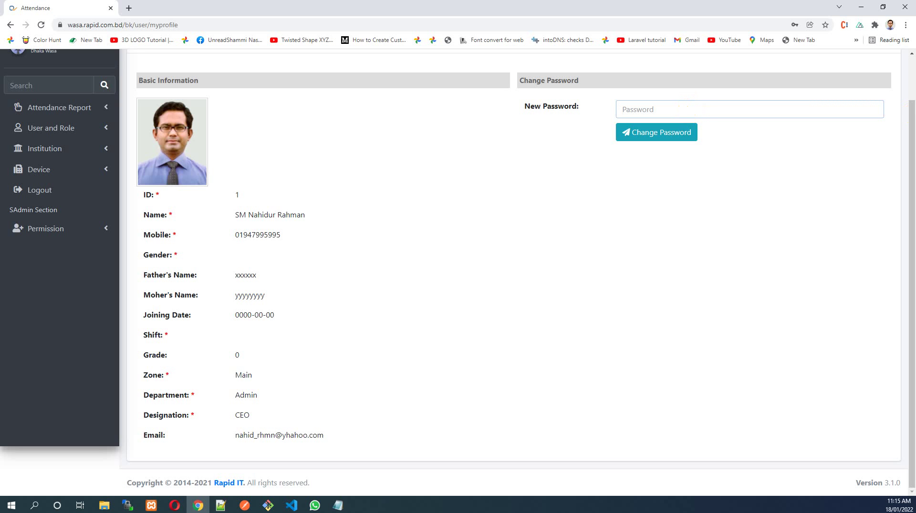
Type 'a' in New Password and inspect the lowercase and special-character hints
{"action": "type", "text": "a"}
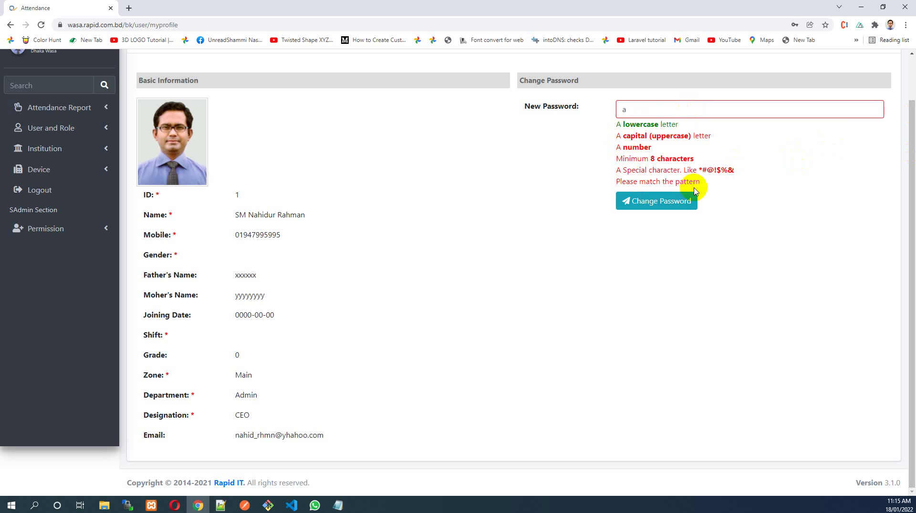
{"action": "left_click_drag", "start_coordinate": [708, 165], "coordinate": [616, 127]}
{"action": "left_click", "coordinate": [651, 149]}
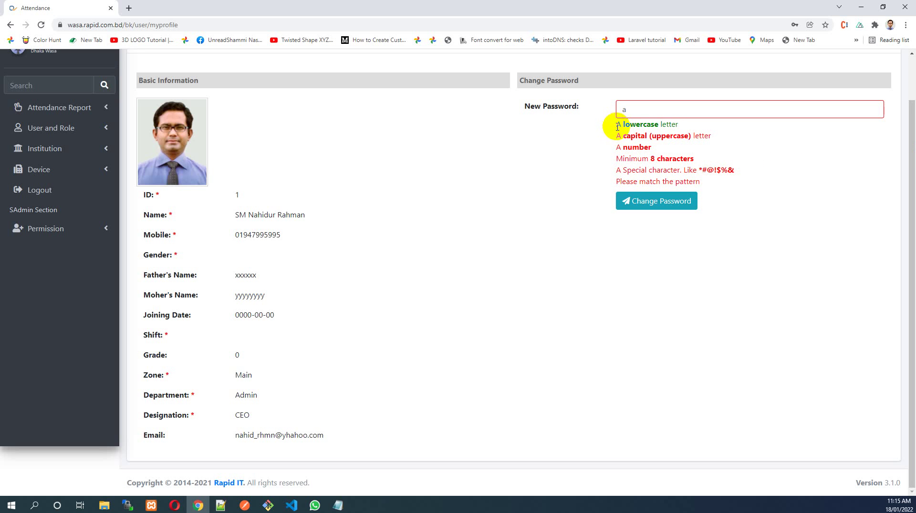
{"action": "left_click_drag", "start_coordinate": [617, 127], "coordinate": [740, 174]}
{"action": "left_click", "coordinate": [644, 122]}
{"action": "left_click_drag", "start_coordinate": [623, 125], "coordinate": [671, 132]}
{"action": "left_click", "coordinate": [670, 133]}
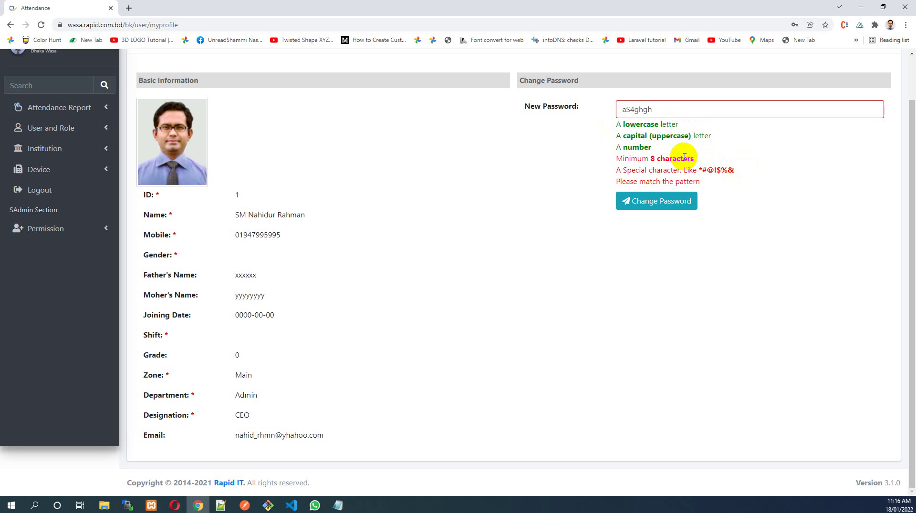
{"action": "left_click_drag", "start_coordinate": [703, 170], "coordinate": [729, 170]}
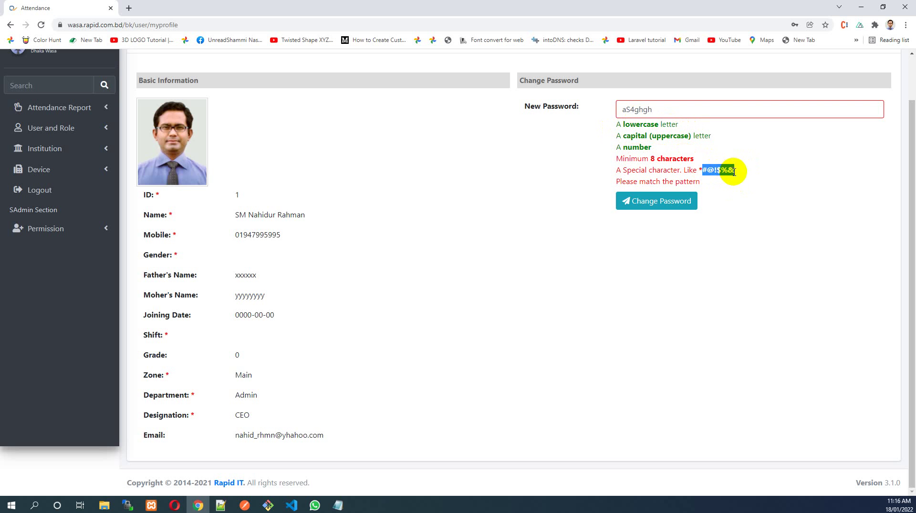
{"action": "left_click", "coordinate": [740, 178]}
Add '*' to the password and check which requirement hints are now satisfied
{"action": "left_click", "coordinate": [724, 112]}
{"action": "type", "text": "*"}
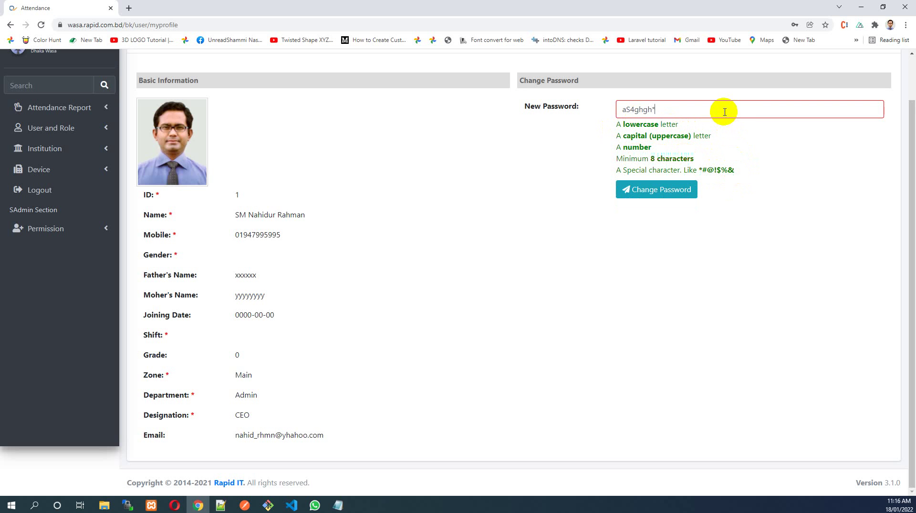
{"action": "left_click_drag", "start_coordinate": [667, 108], "coordinate": [757, 173]}
{"action": "left_click", "coordinate": [653, 150]}
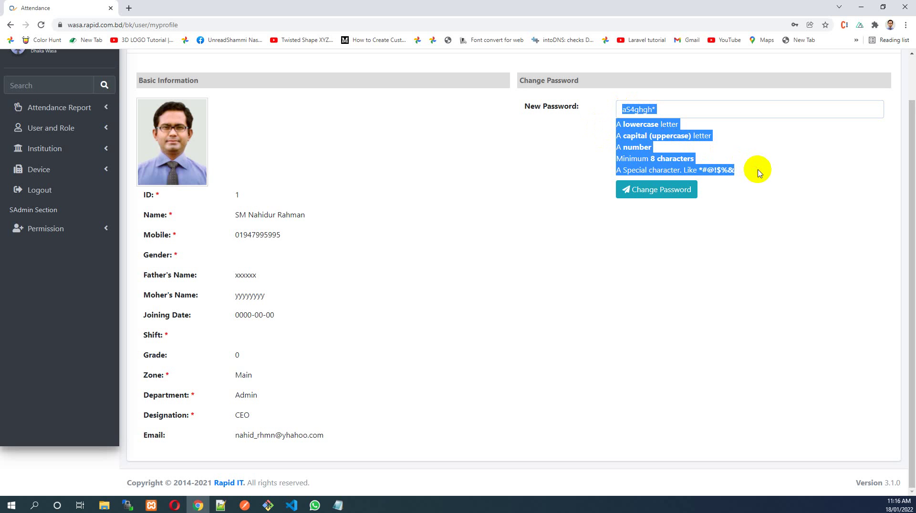
{"action": "left_click", "coordinate": [764, 175]}
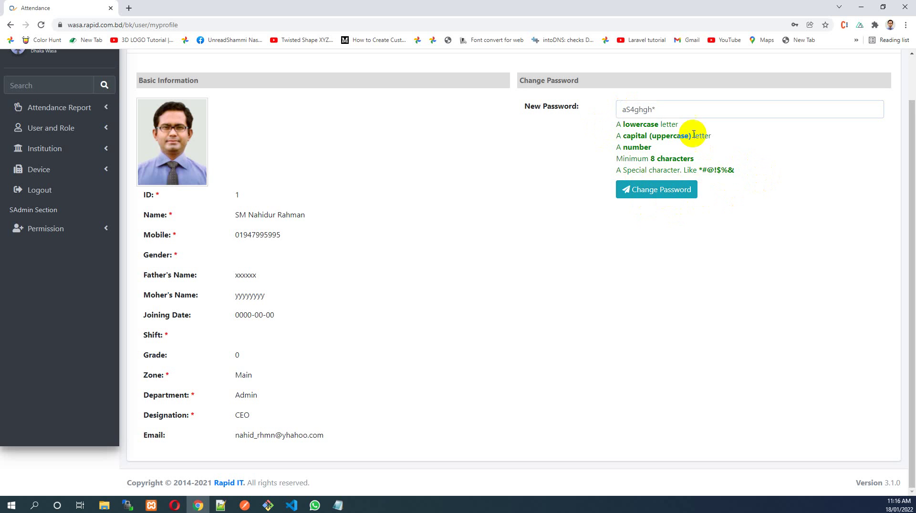
{"action": "left_click_drag", "start_coordinate": [613, 123], "coordinate": [710, 164]}
{"action": "left_click", "coordinate": [673, 107]}
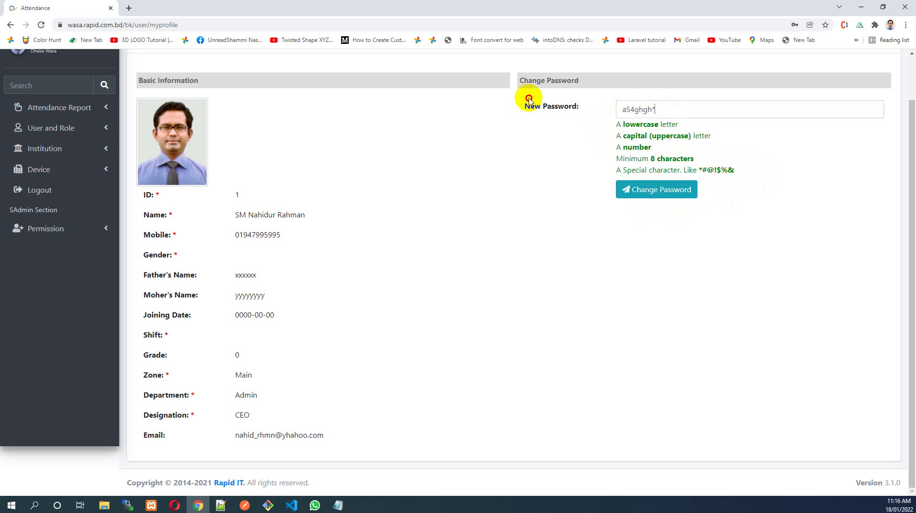
Replace the entry with 'A', '88' and '*' to test capital and digit rules, then clear it
{"action": "key", "text": "ctrl+a"}
{"action": "key", "text": "BackSpace"}
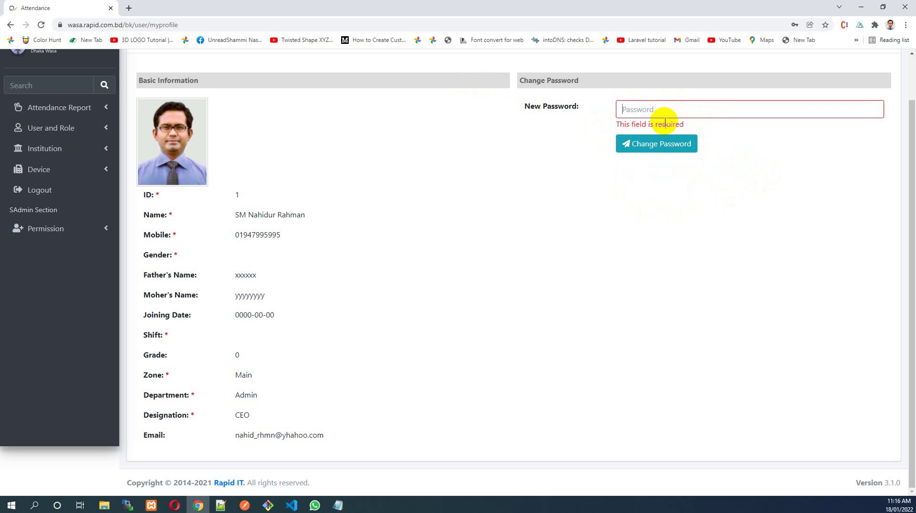
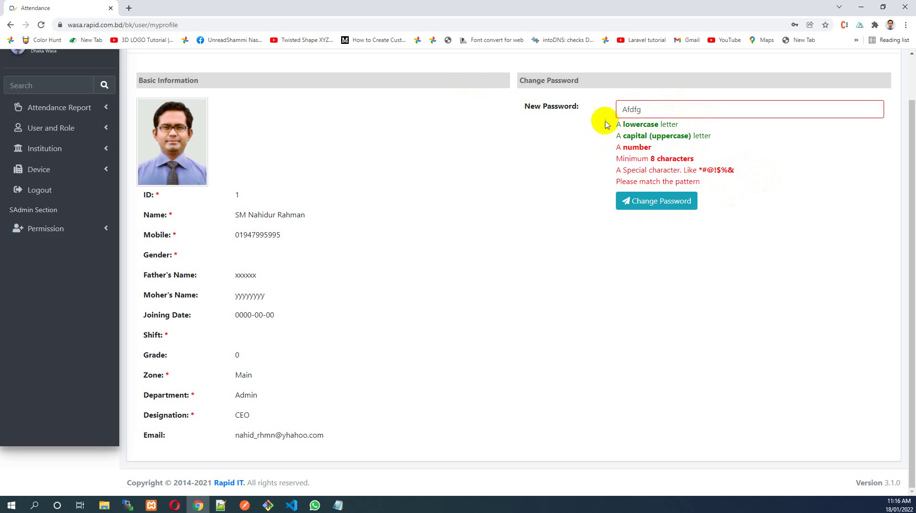
{"action": "double_click", "coordinate": [636, 139]}
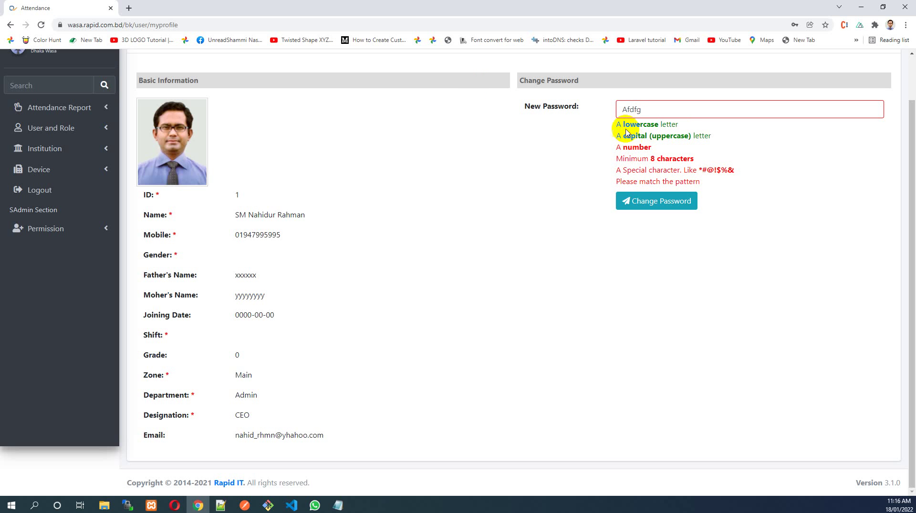
{"action": "left_click_drag", "start_coordinate": [622, 127], "coordinate": [689, 170]}
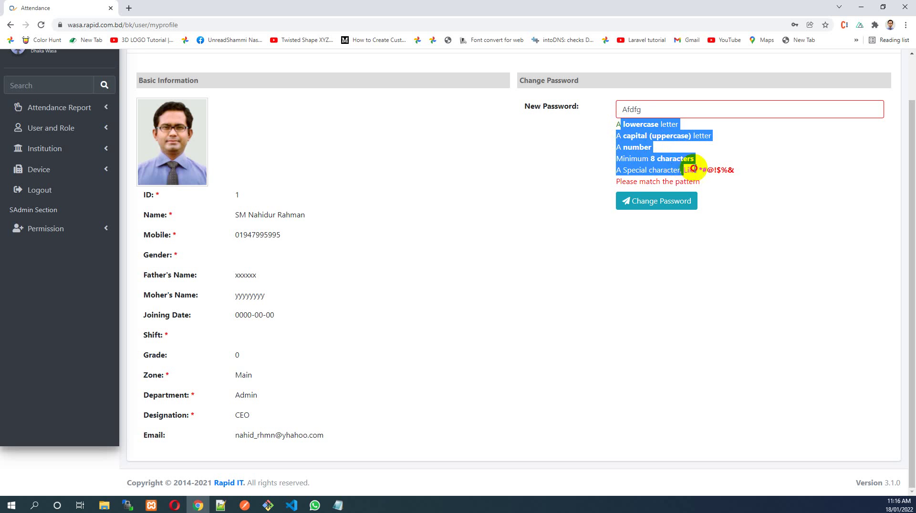
{"action": "left_click", "coordinate": [630, 112]}
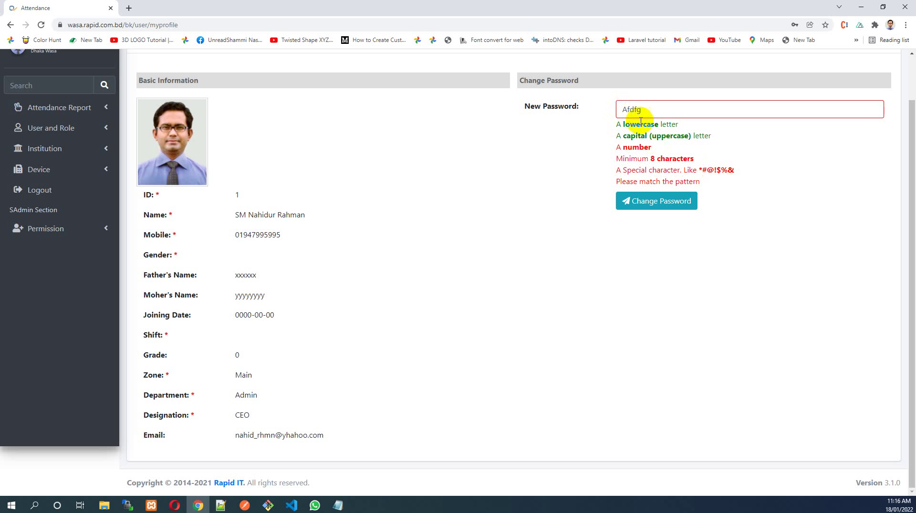
{"action": "left_click", "coordinate": [623, 111]}
{"action": "type", "text": "88"}
{"action": "key", "text": "Home"}
{"action": "type", "text": "*"}
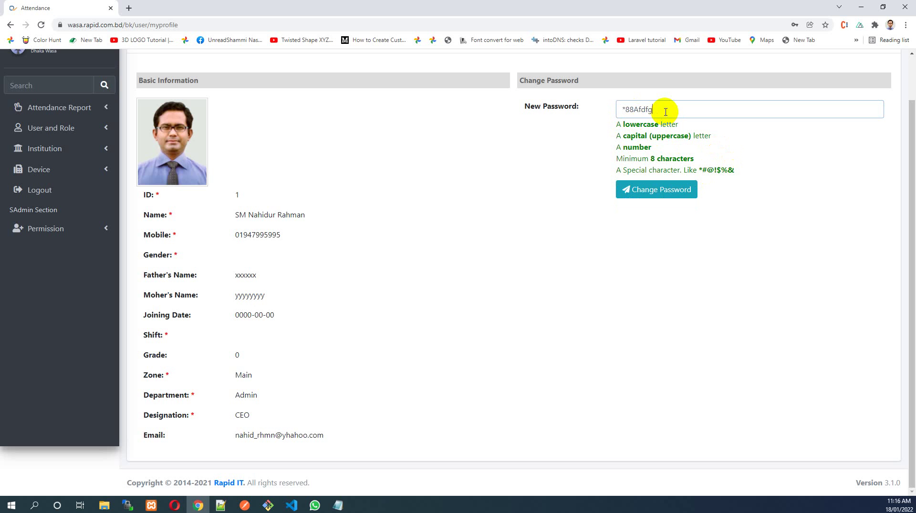
{"action": "key", "text": "BackSpace"}
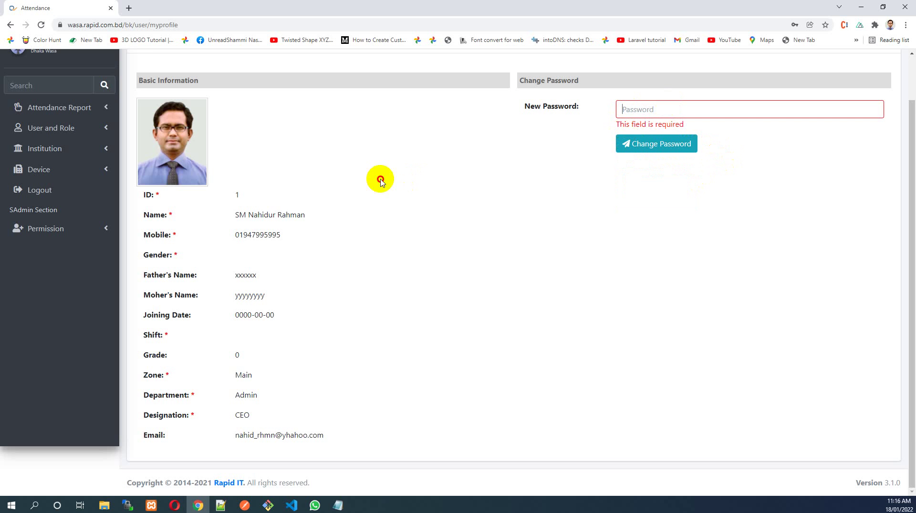
{"action": "scroll", "coordinate": [147, 195], "scroll_direction": "up", "scroll_amount": 1}
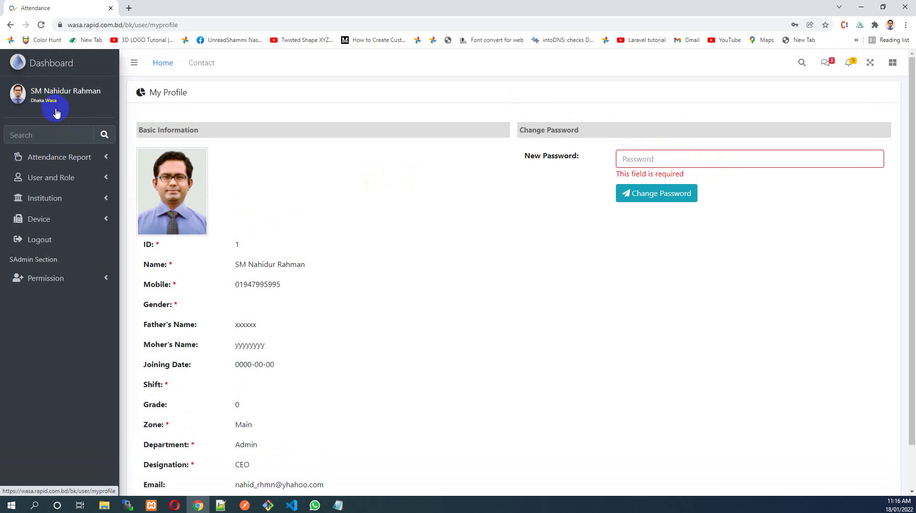
Open the Daily Attendance Report for 18/01/2022 and review its two staff rows
{"action": "left_click", "coordinate": [105, 159]}
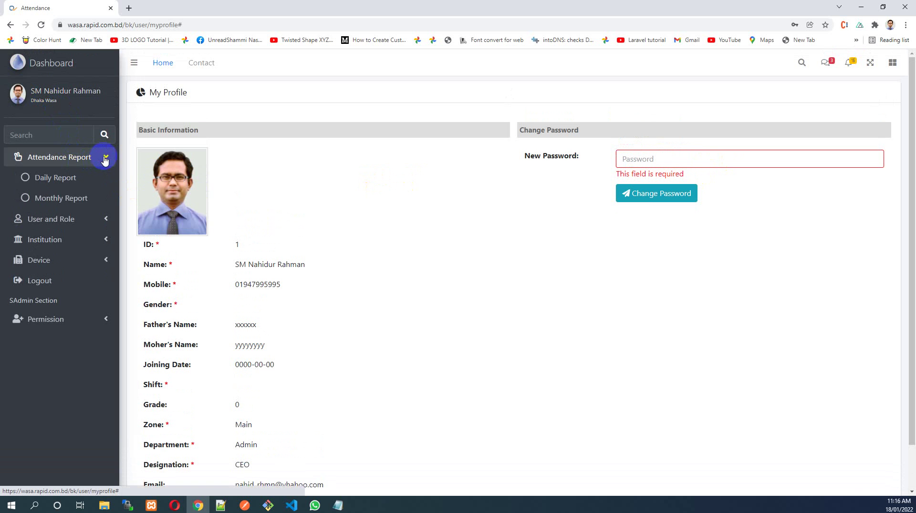
{"action": "left_click", "coordinate": [67, 183]}
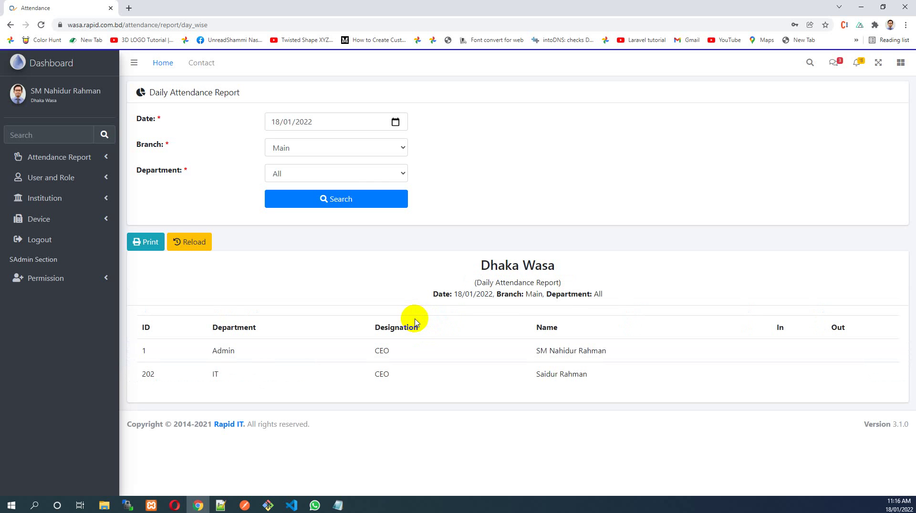
{"action": "left_click_drag", "start_coordinate": [434, 295], "coordinate": [615, 304]}
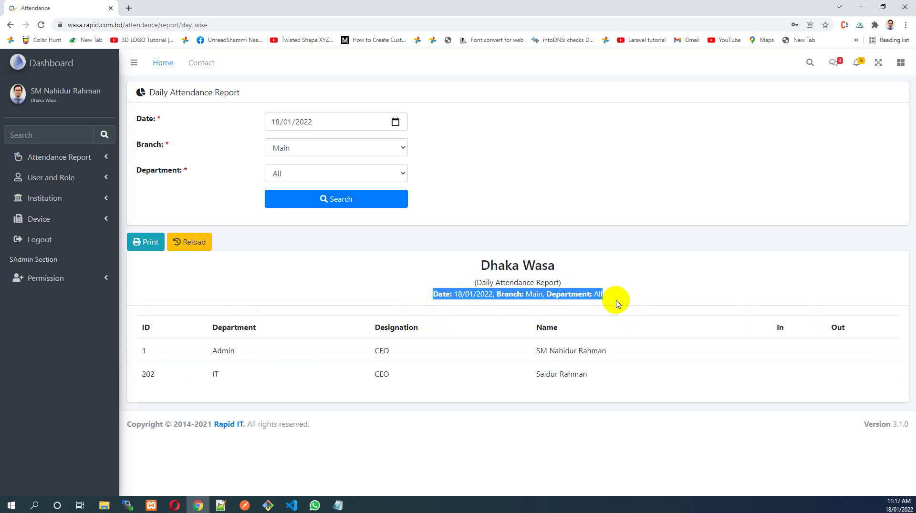
{"action": "left_click", "coordinate": [383, 357]}
{"action": "left_click_drag", "start_coordinate": [134, 353], "coordinate": [701, 373]}
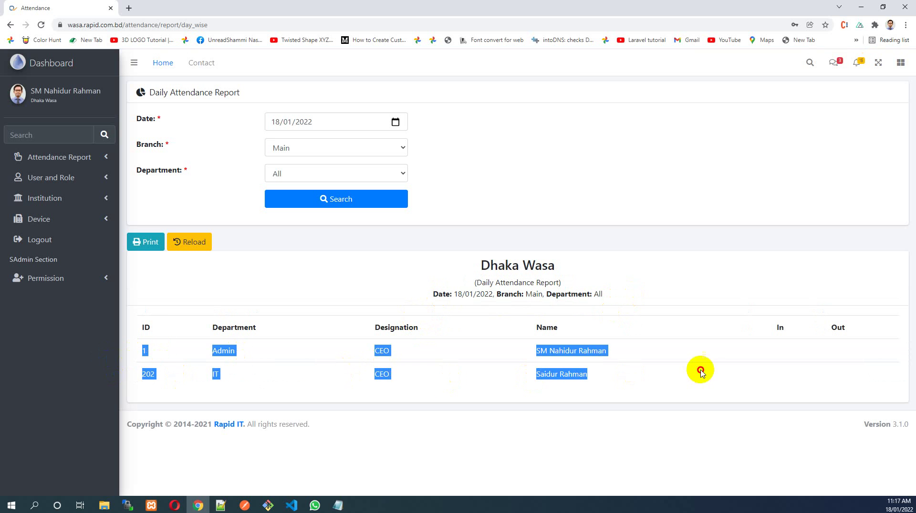
{"action": "left_click", "coordinate": [701, 372]}
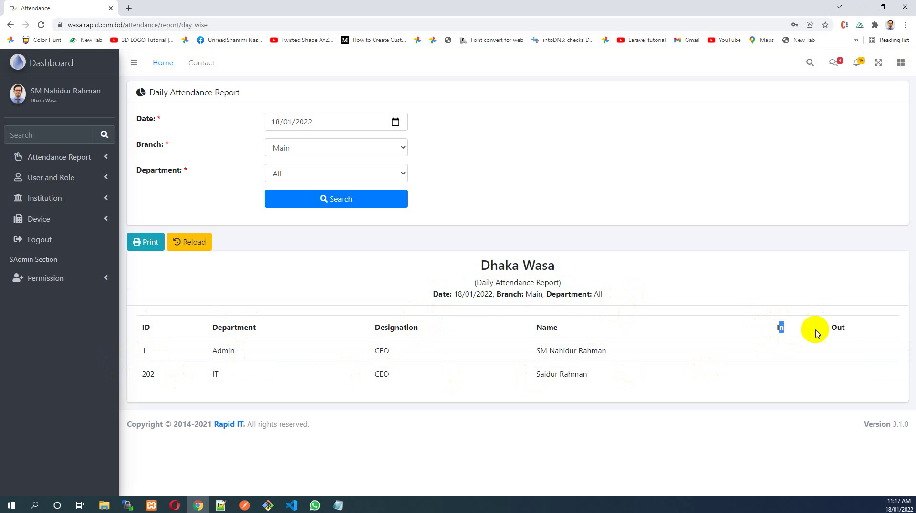
{"action": "left_click_drag", "start_coordinate": [836, 328], "coordinate": [846, 328]}
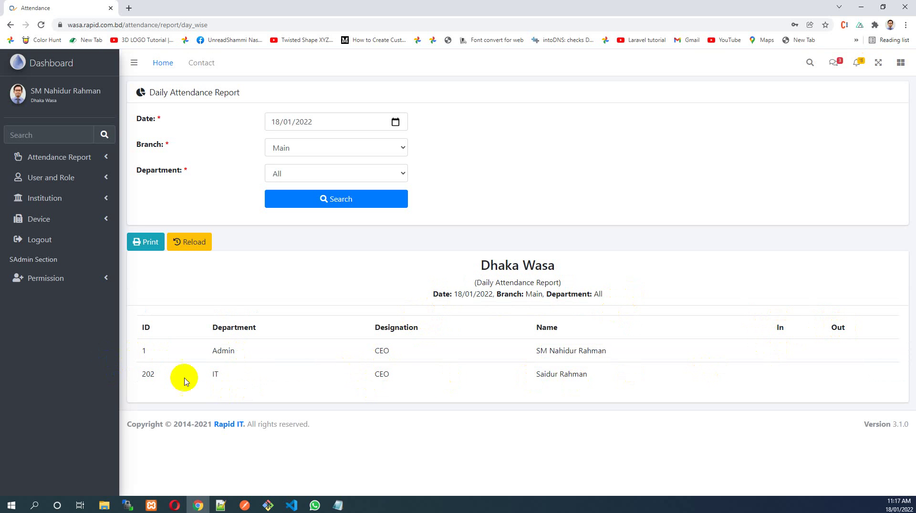
{"action": "left_click_drag", "start_coordinate": [143, 351], "coordinate": [507, 358]}
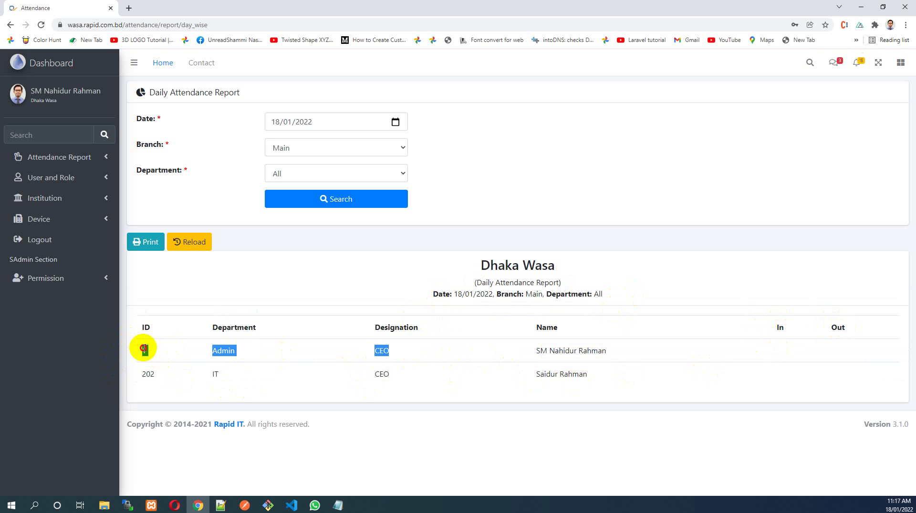
{"action": "left_click_drag", "start_coordinate": [213, 352], "coordinate": [251, 351]}
{"action": "left_click", "coordinate": [387, 352]}
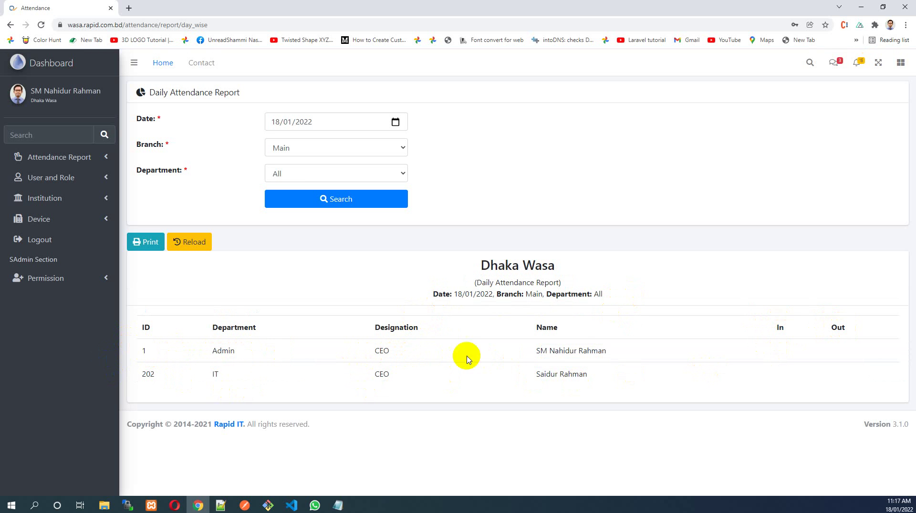
{"action": "left_click_drag", "start_coordinate": [538, 351], "coordinate": [223, 382]}
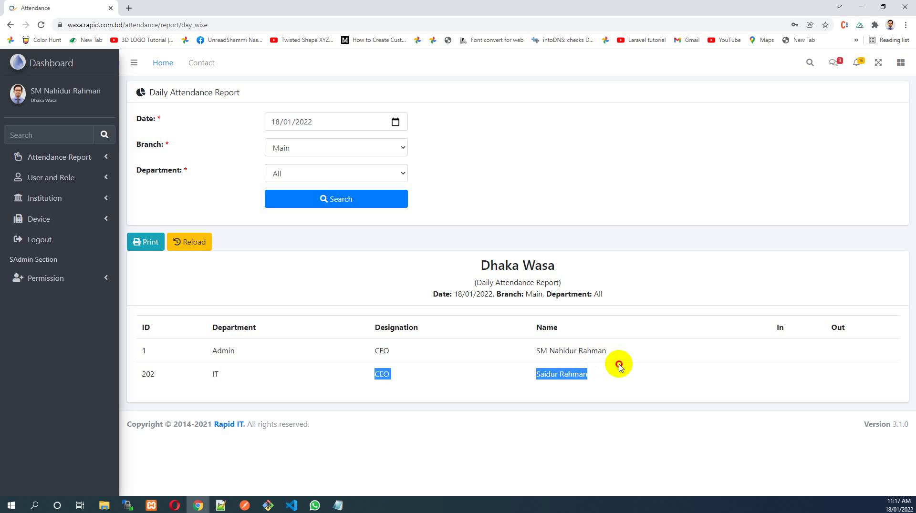
{"action": "left_click", "coordinate": [679, 347]}
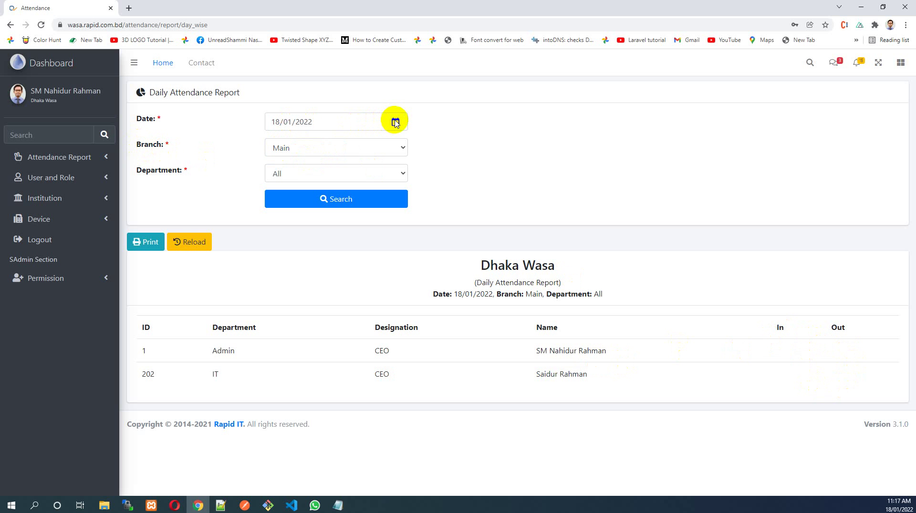
Keep Branch Main and Department All, then review the attendance table
{"action": "left_click", "coordinate": [358, 148]}
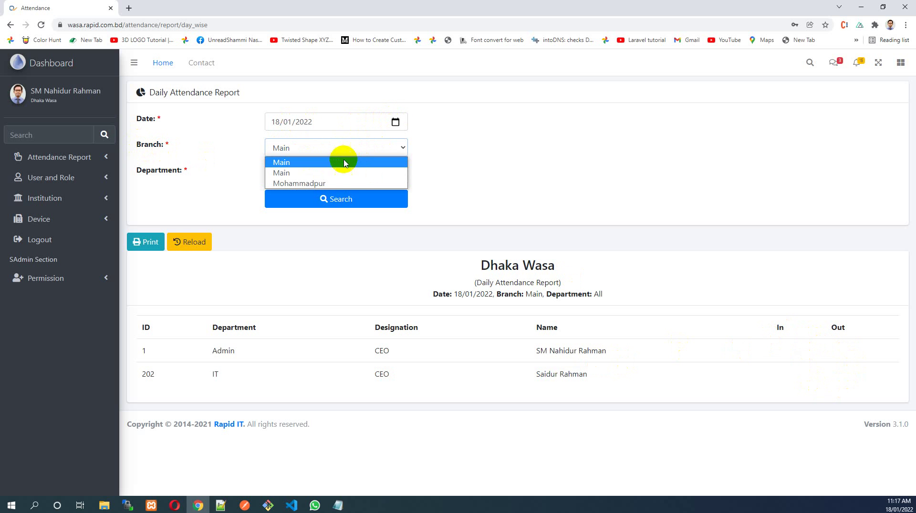
{"action": "left_click", "coordinate": [173, 184]}
{"action": "left_click", "coordinate": [320, 173]}
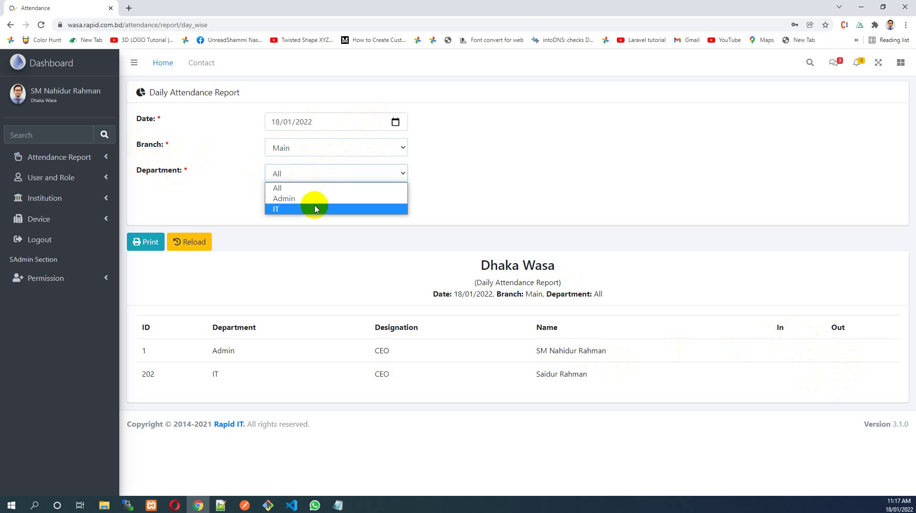
{"action": "left_click", "coordinate": [286, 174]}
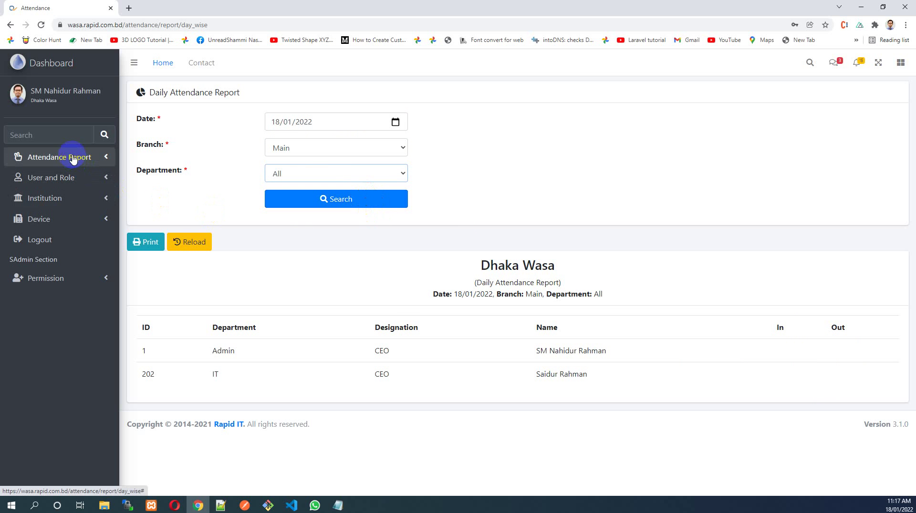
{"action": "mouse_move", "coordinate": [366, 324]}
{"action": "left_mouse_down"}
{"action": "mouse_move", "coordinate": [720, 348]}
{"action": "mouse_move", "coordinate": [818, 380]}
{"action": "left_mouse_up"}
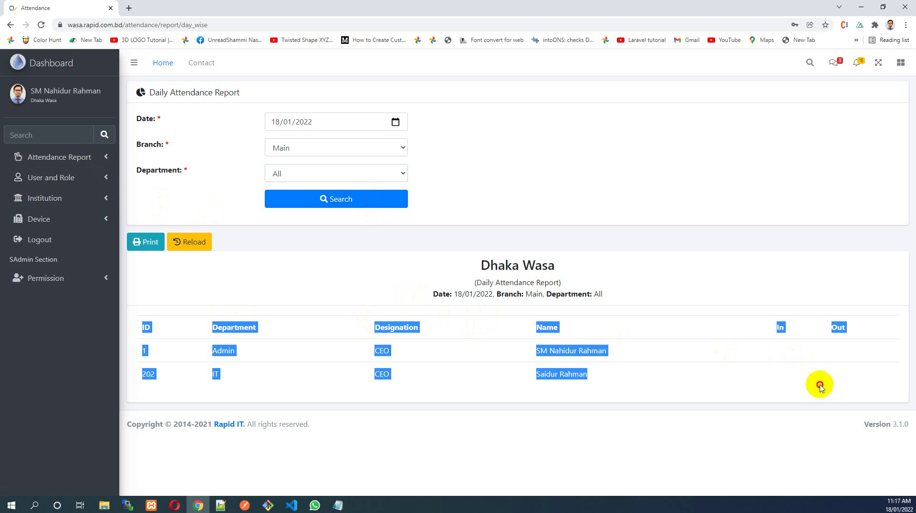
{"action": "left_click", "coordinate": [78, 162]}
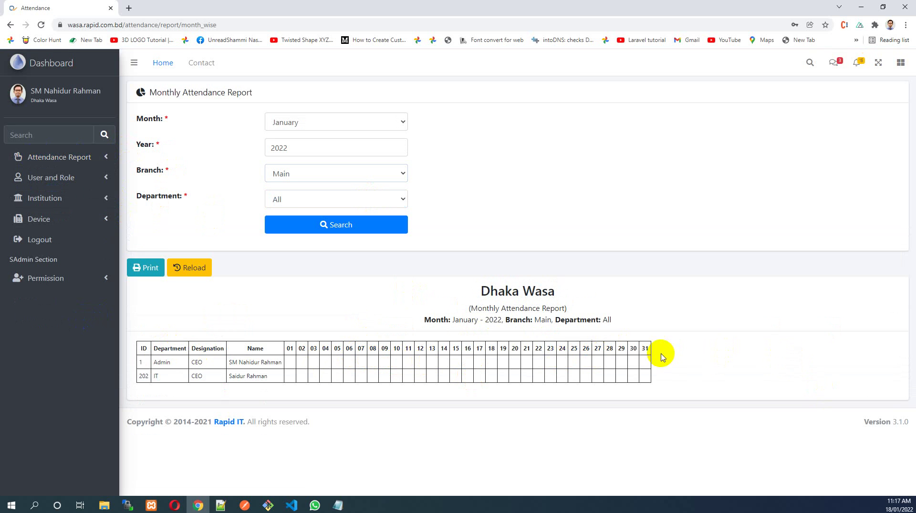
Review the January 2022 day headers 01–31 and staff rows, then return to the dashboard
{"action": "left_click_drag", "start_coordinate": [662, 357], "coordinate": [289, 345]}
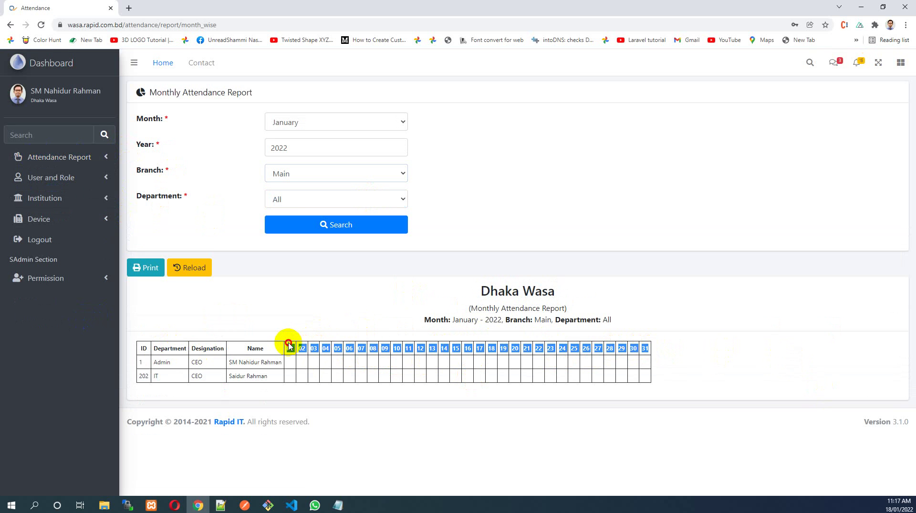
{"action": "left_click", "coordinate": [148, 358]}
{"action": "left_click_drag", "start_coordinate": [151, 362], "coordinate": [290, 365]}
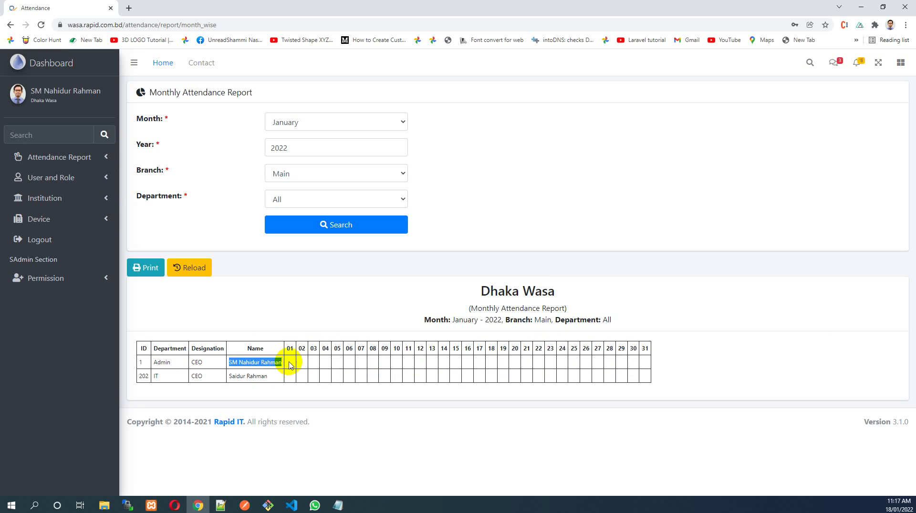
{"action": "left_click", "coordinate": [291, 363]}
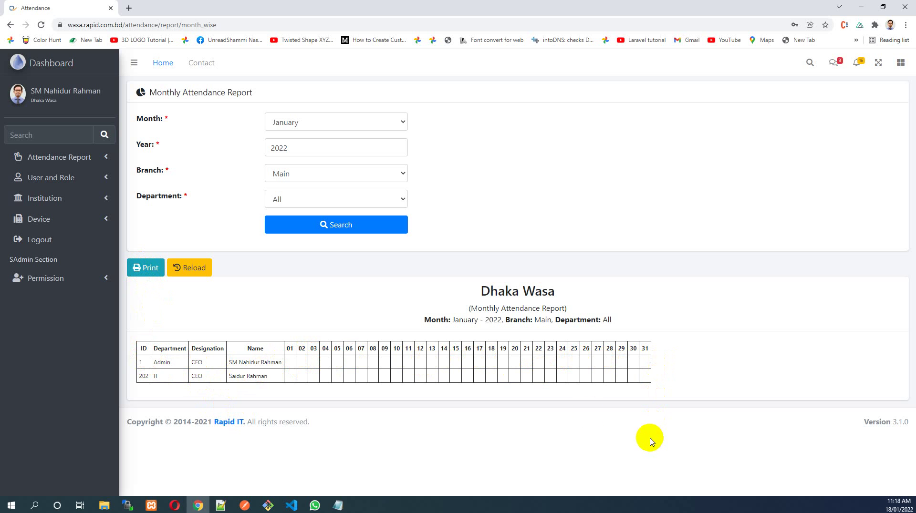
{"action": "left_click", "coordinate": [55, 182]}
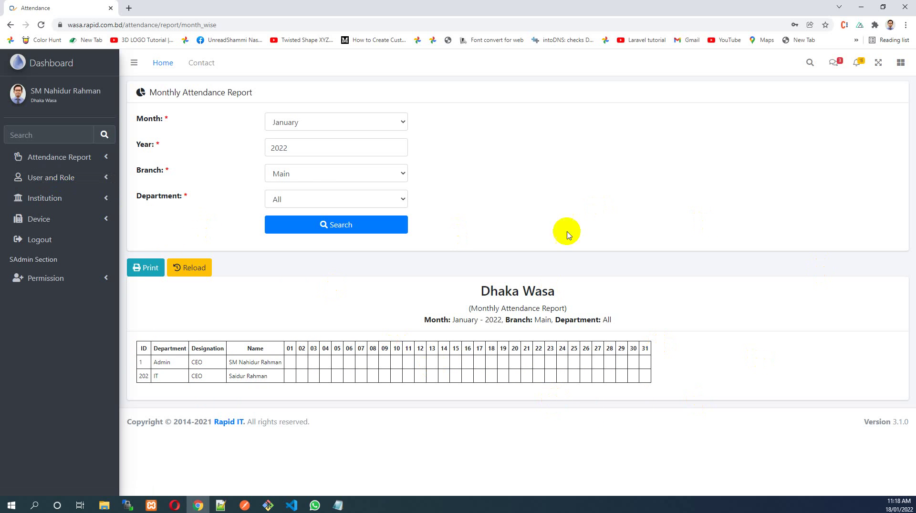
{"action": "left_click", "coordinate": [83, 83]}
Return to the dashboard, reopen Daily Report, and expand the User and Role menu
{"action": "left_click", "coordinate": [45, 67]}
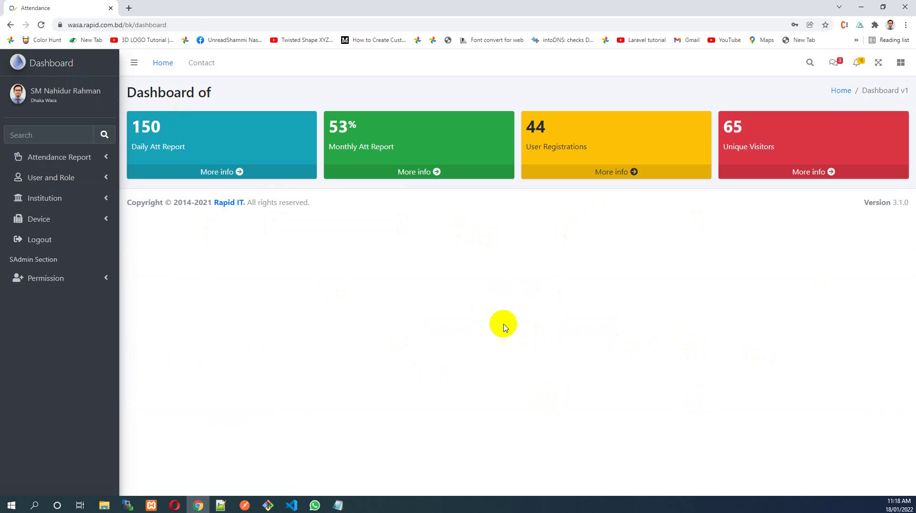
{"action": "left_click", "coordinate": [67, 191]}
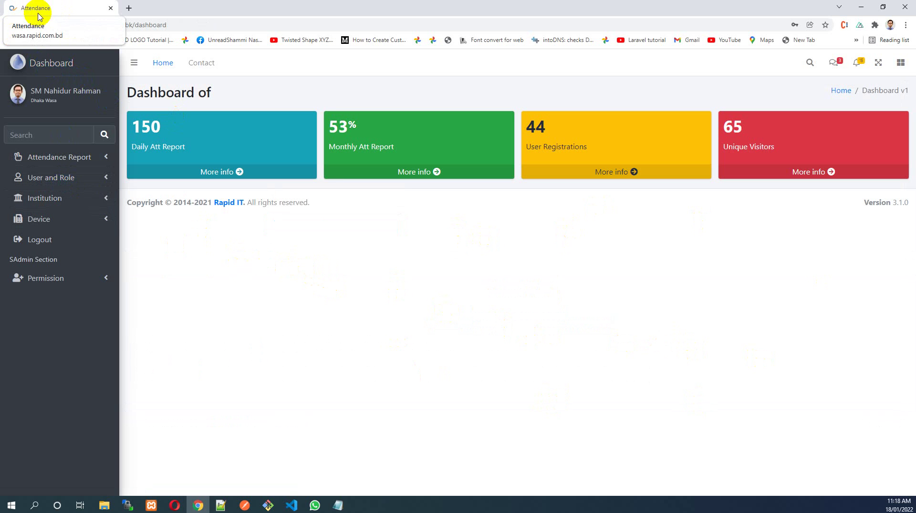
{"action": "left_click", "coordinate": [84, 159]}
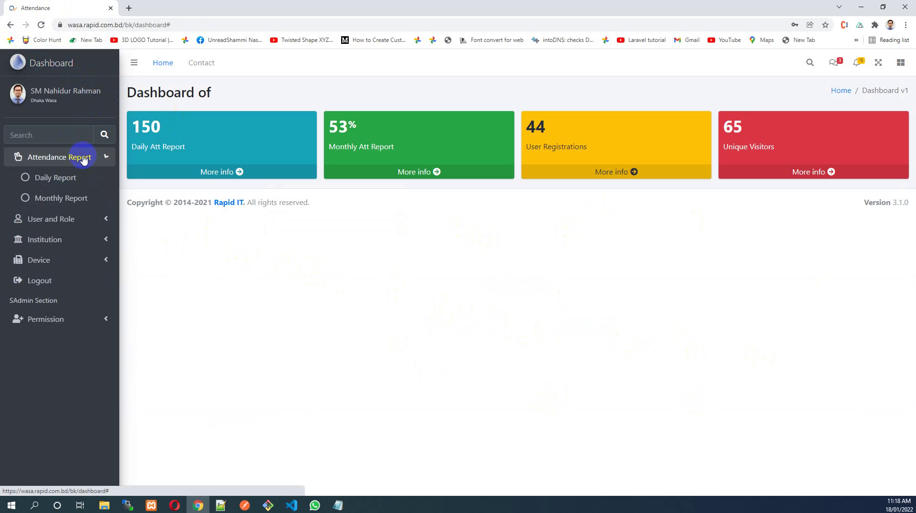
{"action": "left_click", "coordinate": [69, 179]}
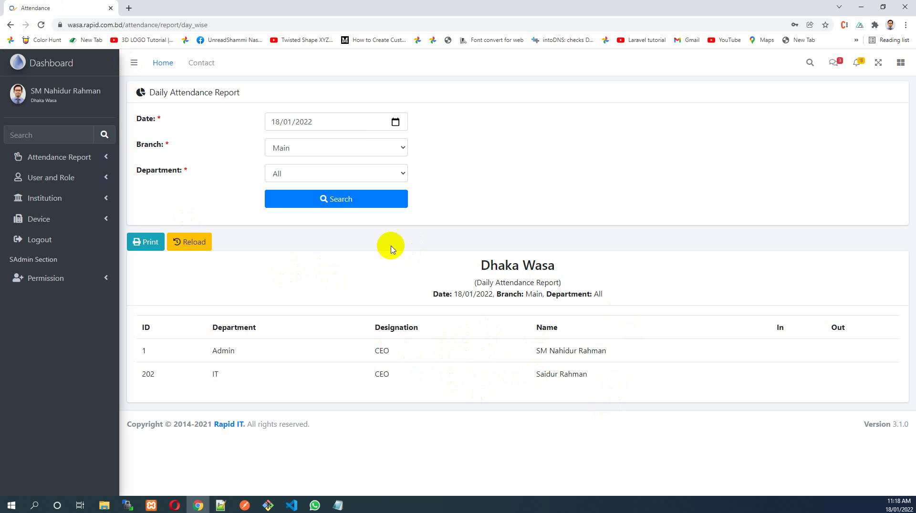
{"action": "left_click", "coordinate": [85, 183]}
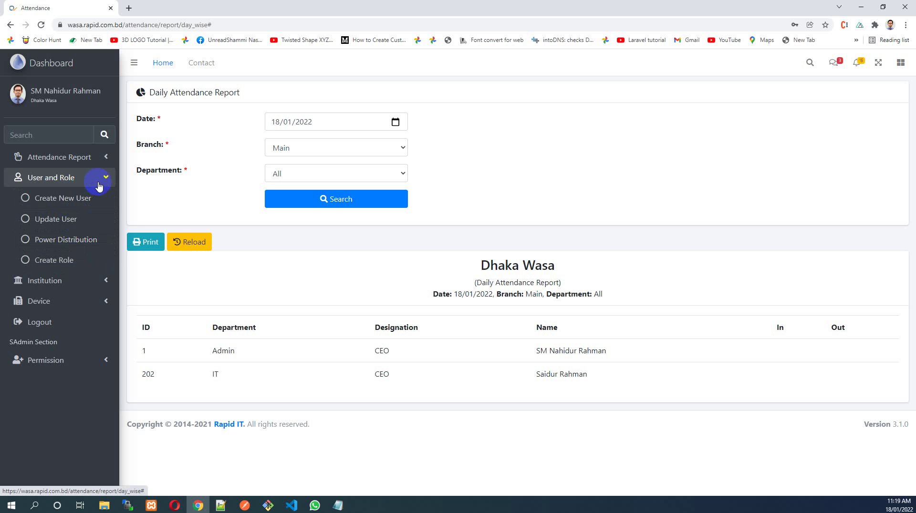
Open Create New User, reload it, adjust the employee ID and begin entering the user's name
{"action": "left_click", "coordinate": [89, 199]}
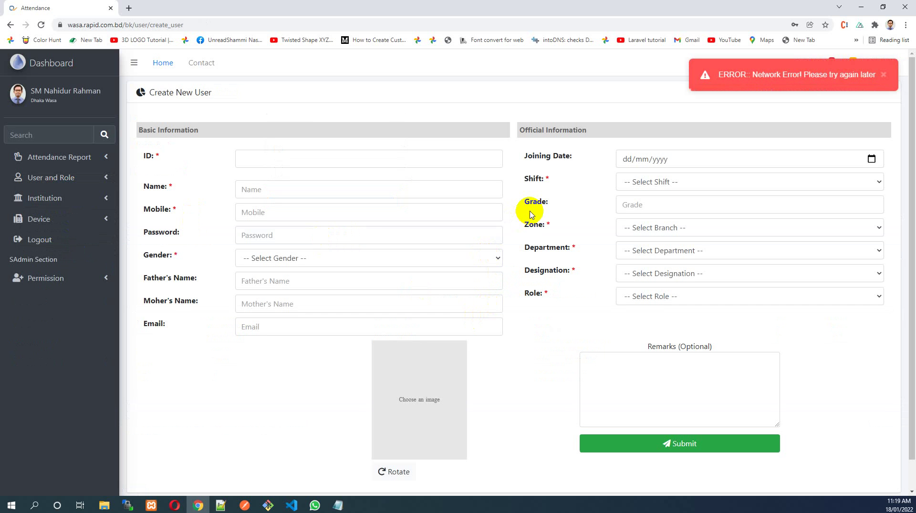
{"action": "left_click", "coordinate": [40, 27]}
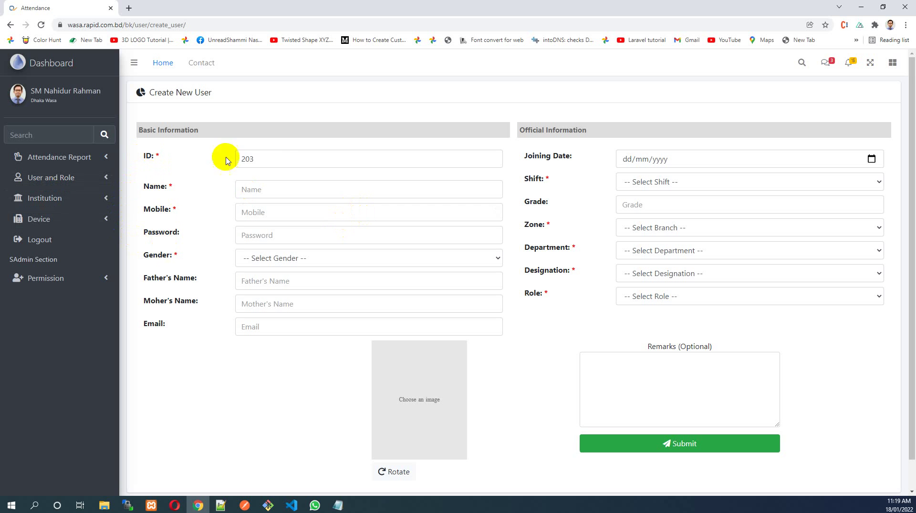
{"action": "left_click_drag", "start_coordinate": [279, 160], "coordinate": [201, 157]}
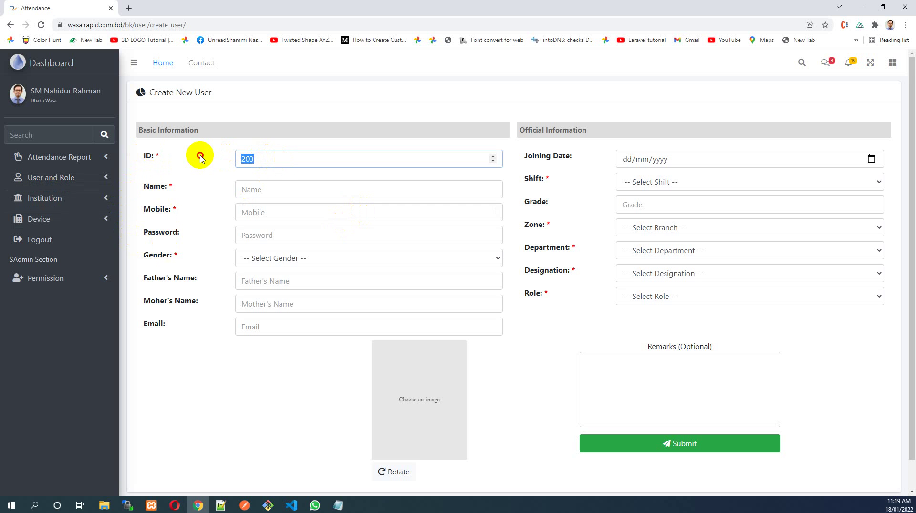
{"action": "mouse_move", "coordinate": [262, 158]}
{"action": "left_mouse_down"}
{"action": "mouse_move", "coordinate": [215, 162]}
{"action": "mouse_move", "coordinate": [280, 158]}
{"action": "mouse_move", "coordinate": [168, 165]}
{"action": "left_mouse_up"}
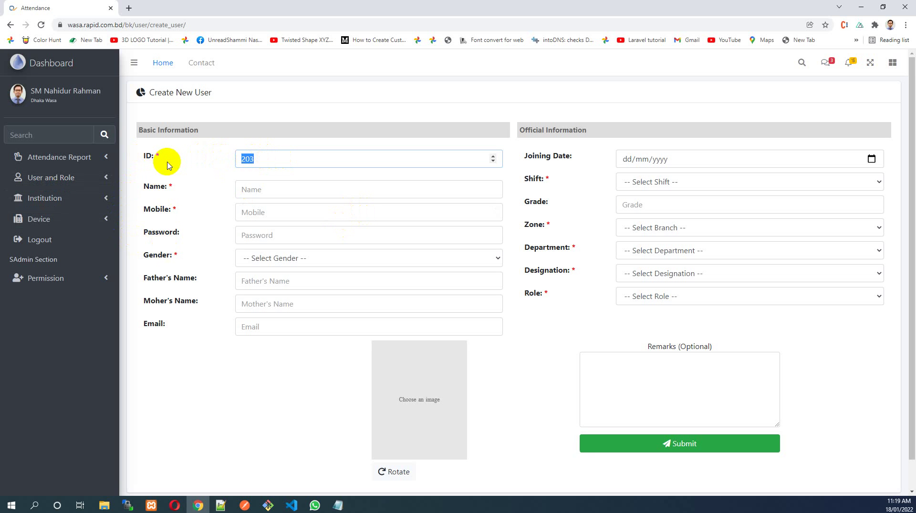
{"action": "left_click", "coordinate": [266, 163]}
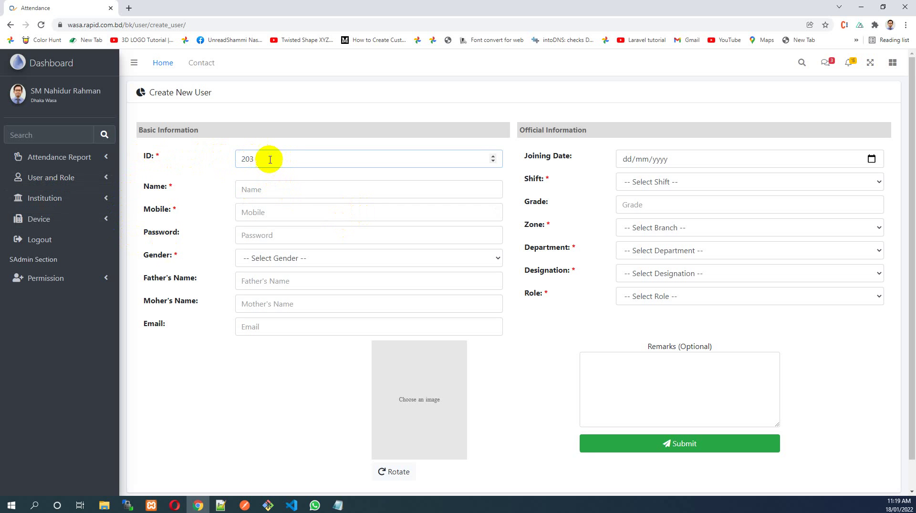
{"action": "left_click_drag", "start_coordinate": [266, 159], "coordinate": [126, 146]}
{"action": "left_click", "coordinate": [286, 163]}
{"action": "left_click", "coordinate": [267, 188]}
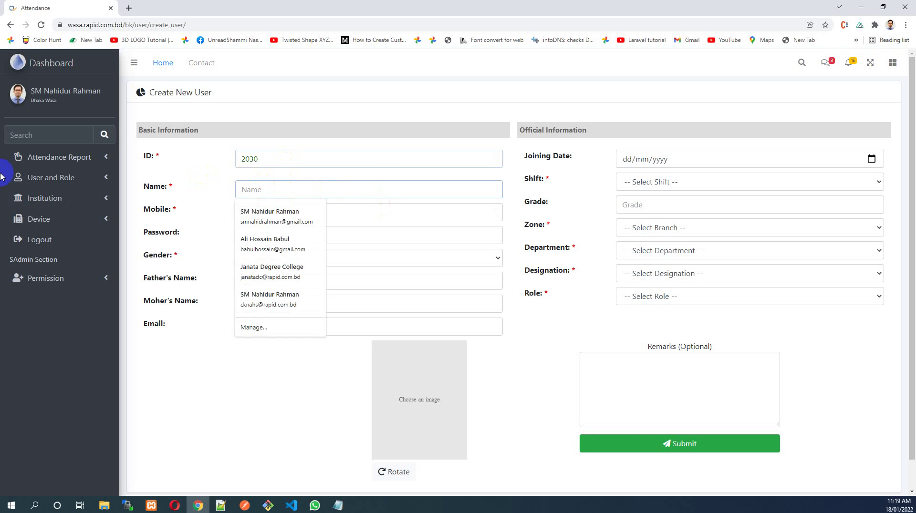
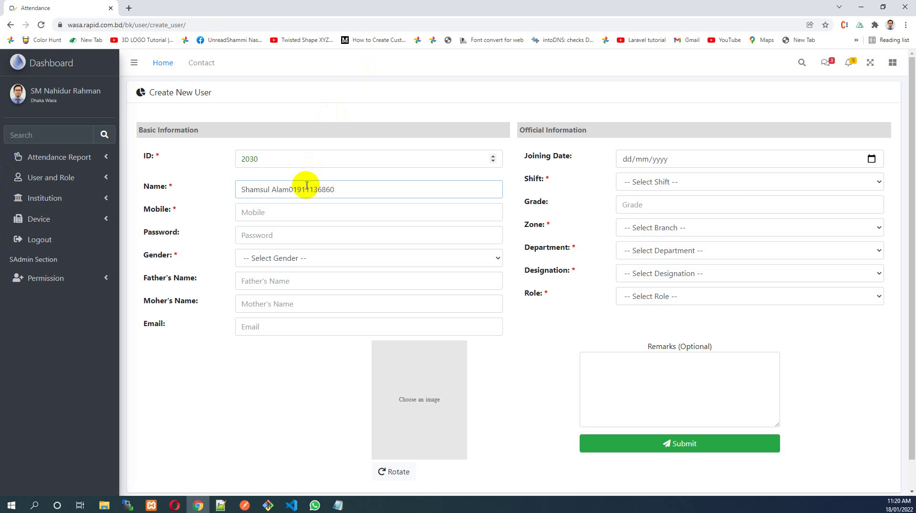
Cut the phone number out of Name and paste it into Mobile, leaving Password empty
{"action": "left_click_drag", "start_coordinate": [289, 190], "coordinate": [335, 187]}
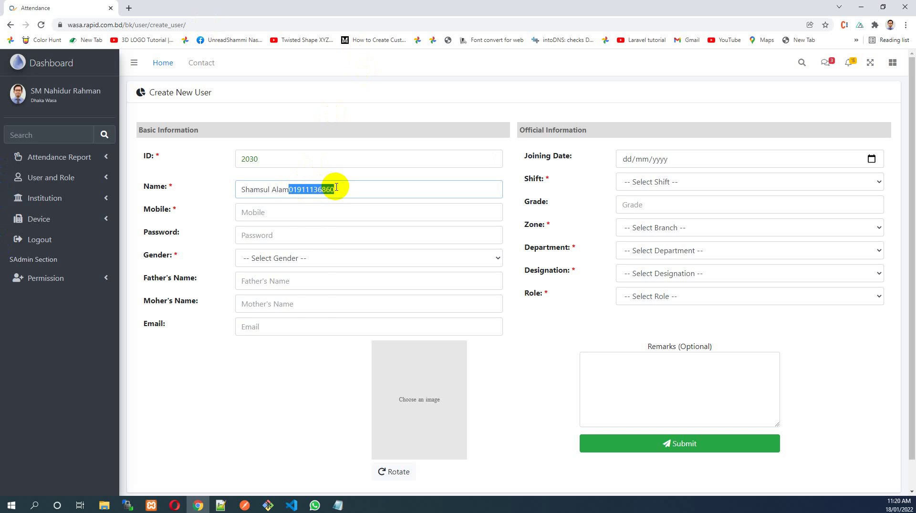
{"action": "key", "text": "ctrl+x"}
{"action": "left_click", "coordinate": [299, 210]}
{"action": "key", "text": "ctrl+v"}
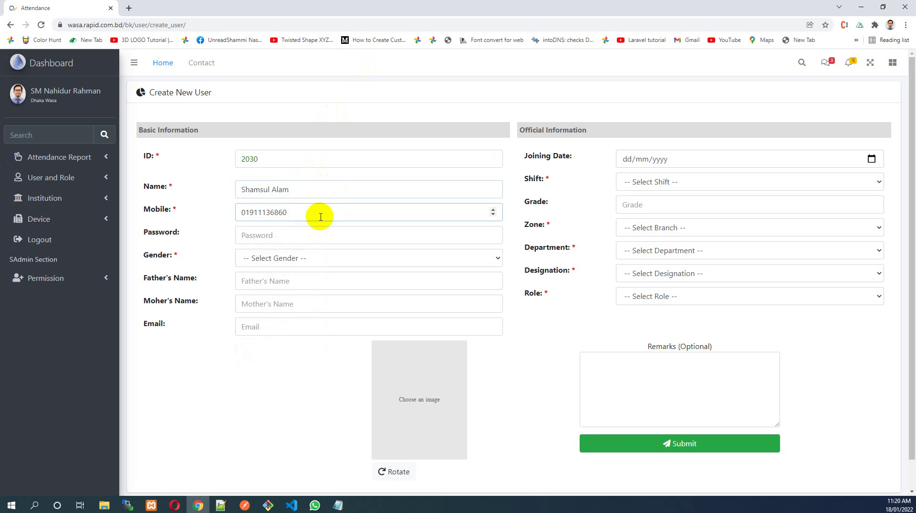
{"action": "left_click_drag", "start_coordinate": [293, 212], "coordinate": [222, 212]}
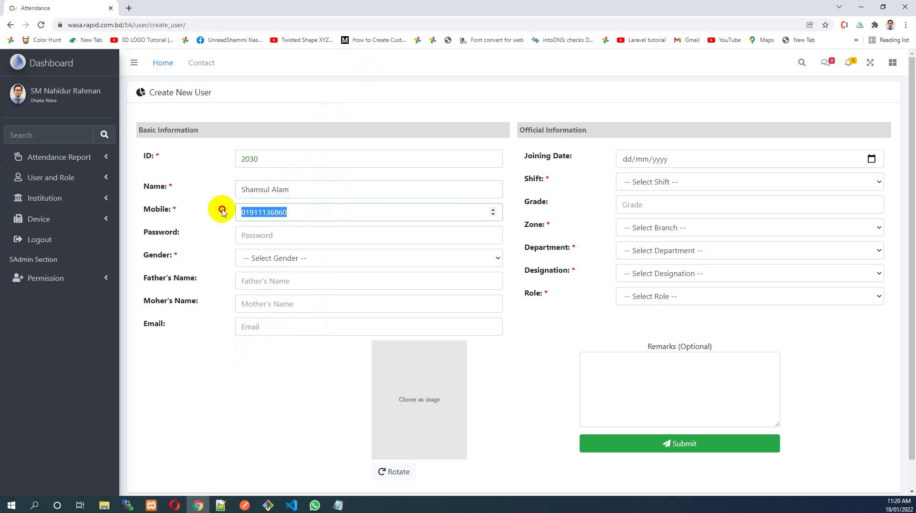
{"action": "left_click", "coordinate": [222, 213]}
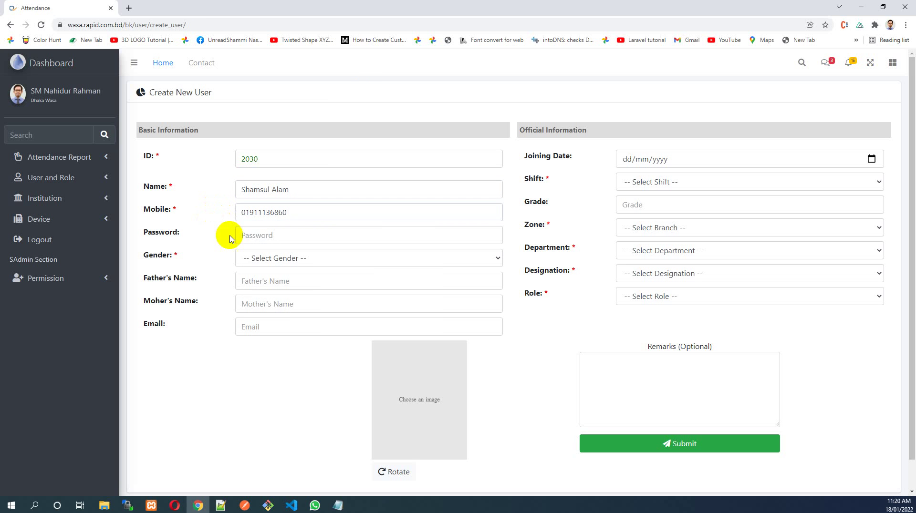
{"action": "left_click", "coordinate": [283, 236]}
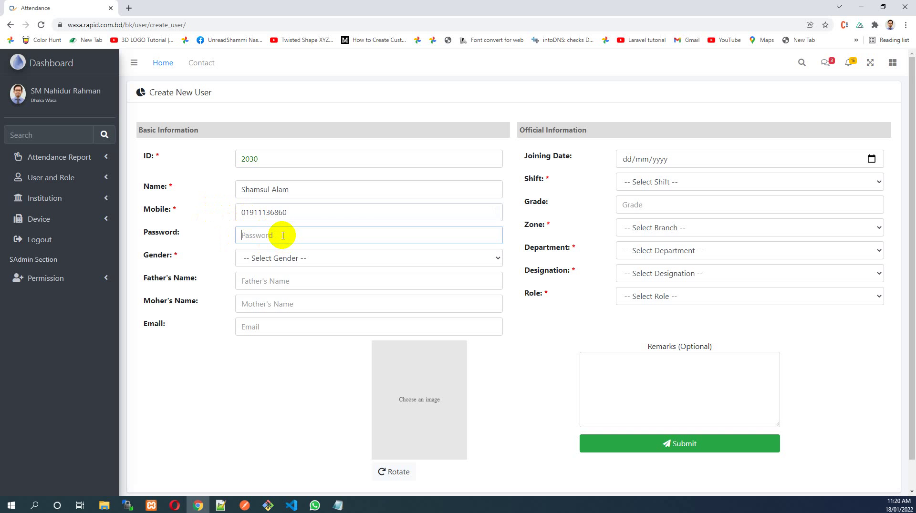
{"action": "left_click", "coordinate": [191, 239]}
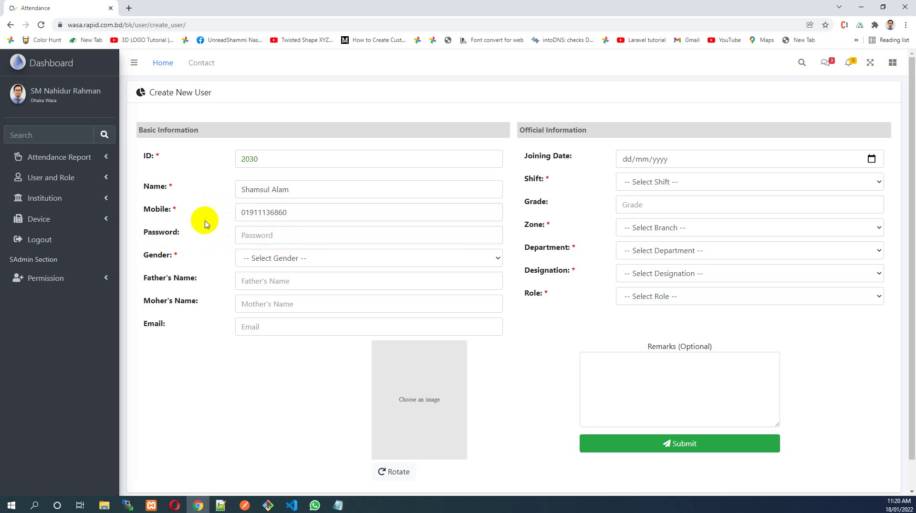
{"action": "left_click_drag", "start_coordinate": [287, 213], "coordinate": [156, 215]}
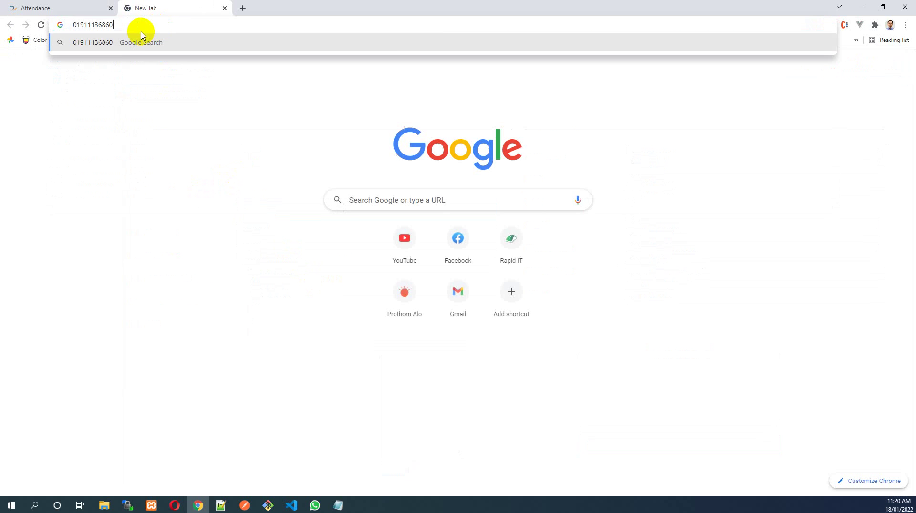
{"action": "left_click", "coordinate": [49, 8]}
{"action": "left_click", "coordinate": [178, 233]}
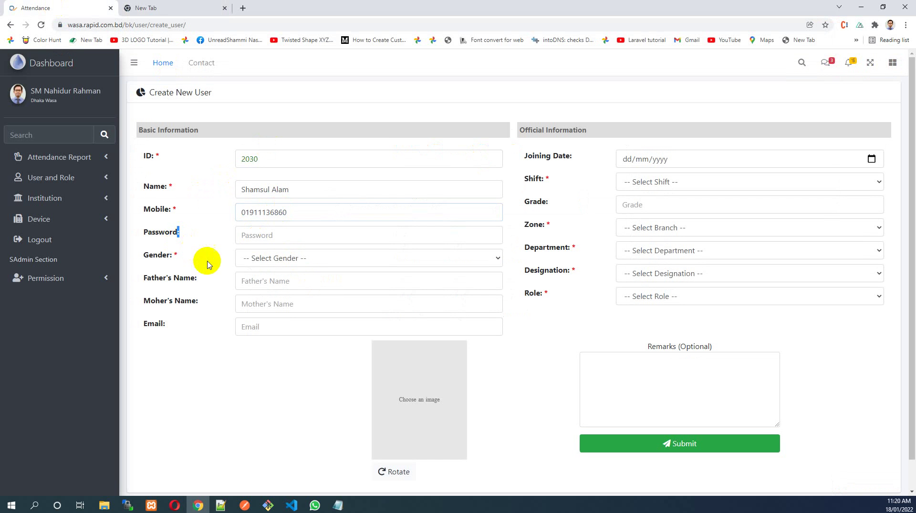
Set Gender to Male, Father's Name to 'xxxxxxxx' and Mother's Name to 'y'
{"action": "left_click", "coordinate": [245, 260]}
{"action": "left_click", "coordinate": [269, 286]}
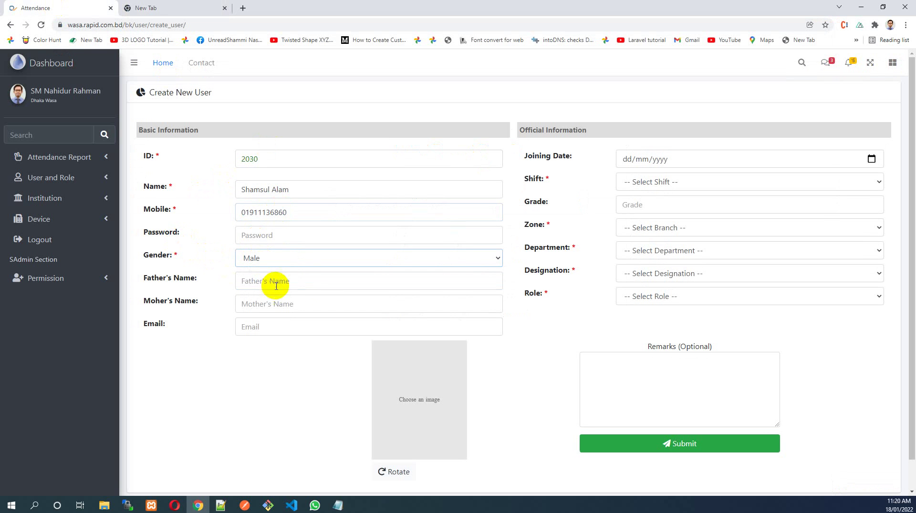
{"action": "left_click", "coordinate": [316, 283]}
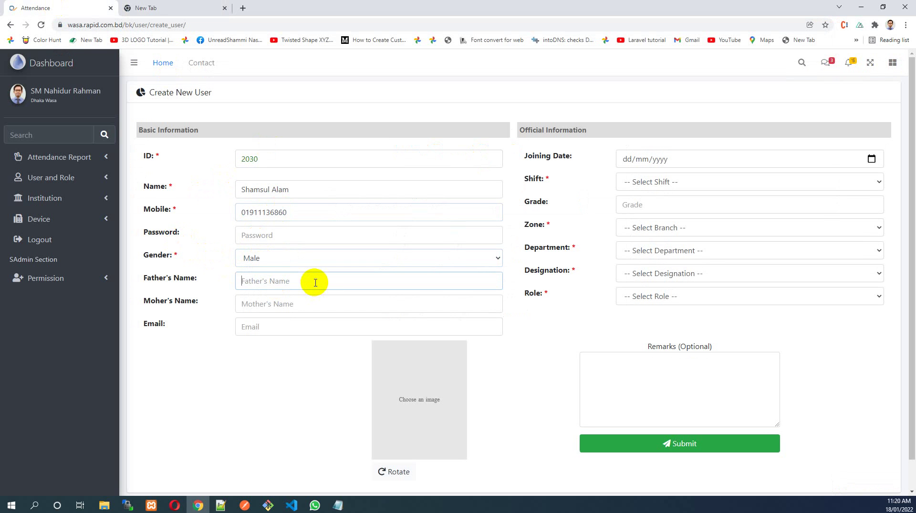
{"action": "type", "text": "xxxxxxxx"}
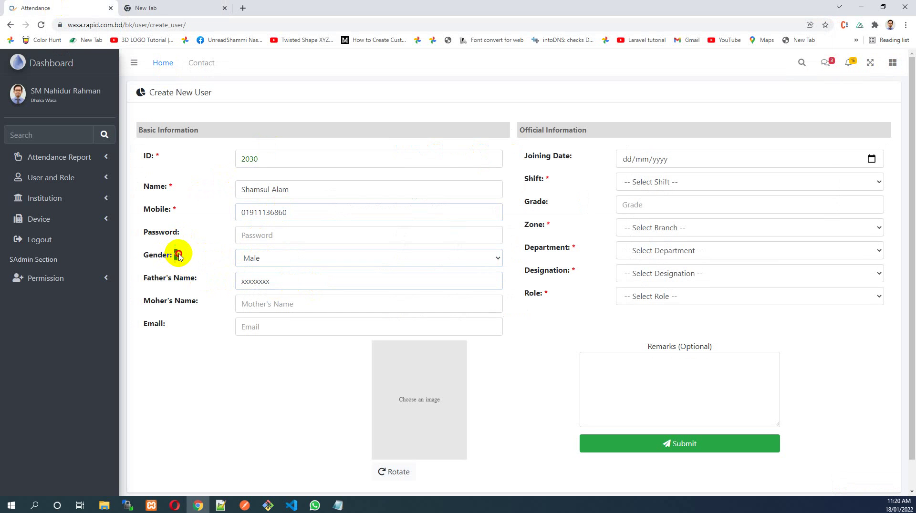
{"action": "left_click_drag", "start_coordinate": [172, 207], "coordinate": [163, 189]}
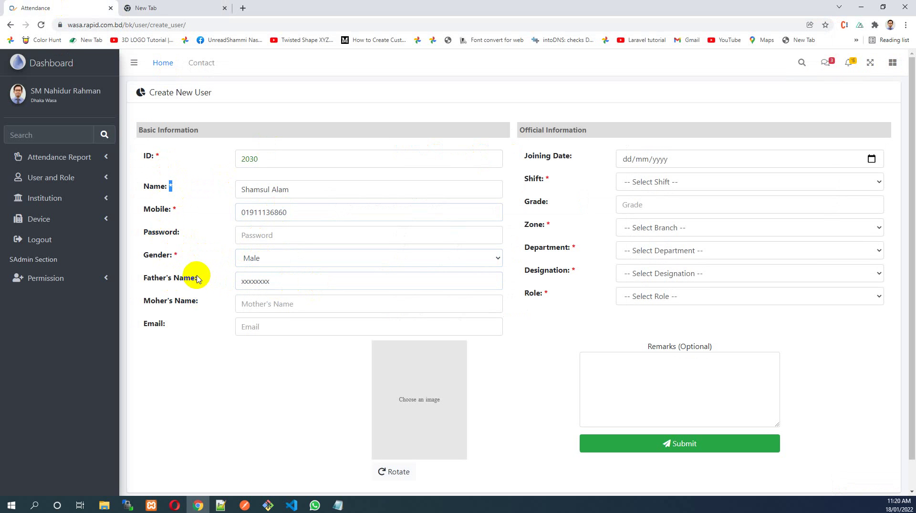
{"action": "left_click", "coordinate": [272, 303]}
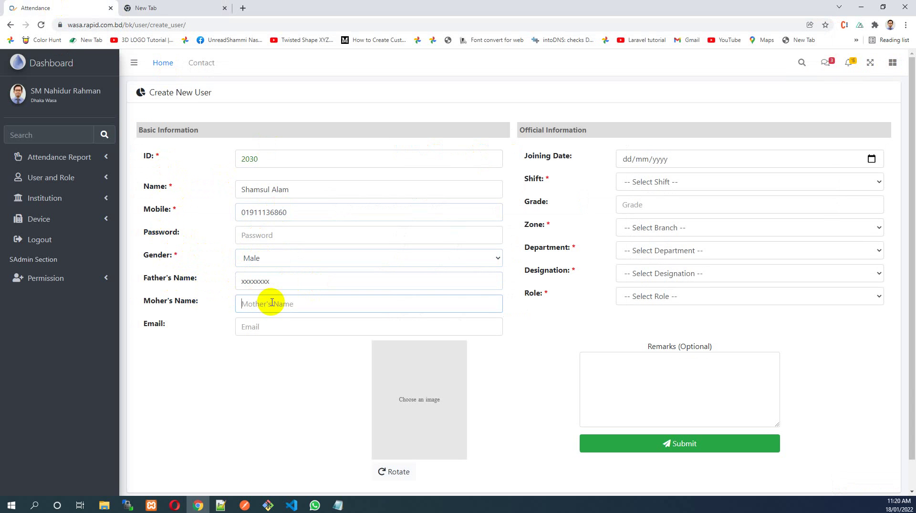
{"action": "type", "text": "yyyyyyyyy"}
{"action": "left_click", "coordinate": [280, 327]}
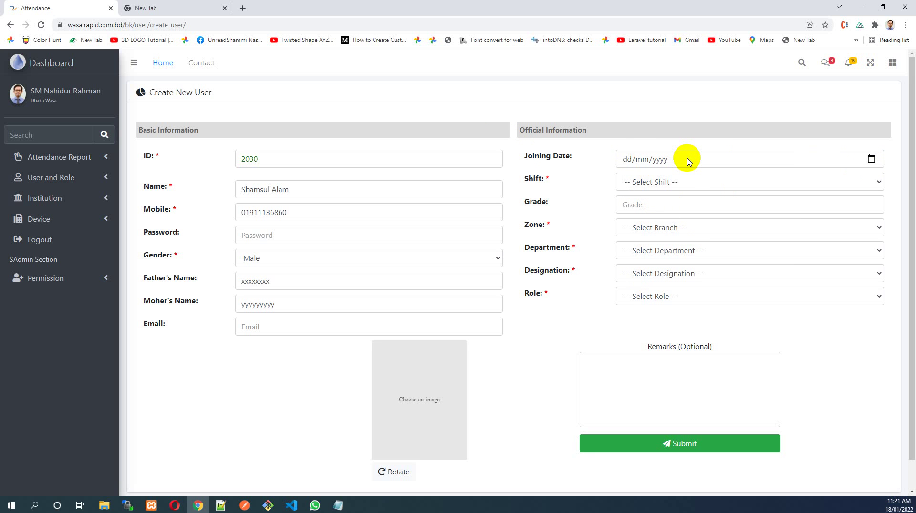
Choose Roster shift, enter grade 1 and select Mohammadpur zone
{"action": "left_click", "coordinate": [670, 181]}
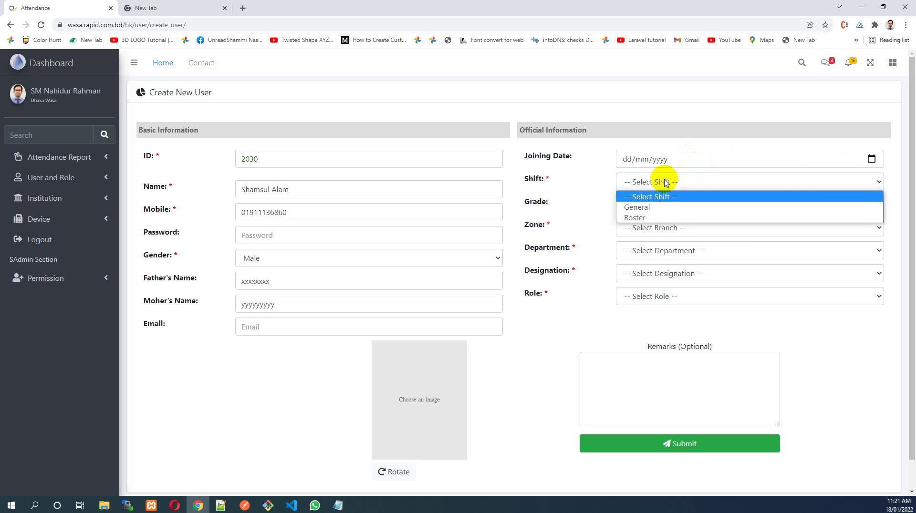
{"action": "left_click", "coordinate": [663, 218]}
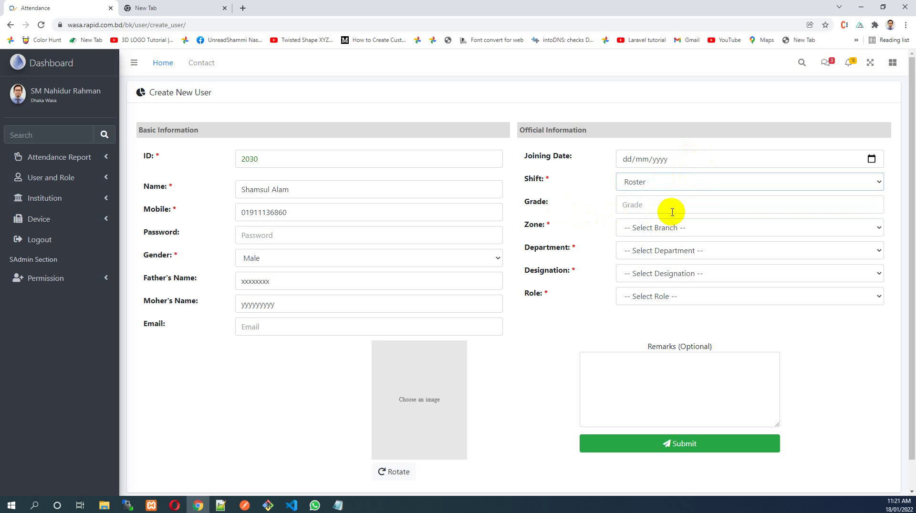
{"action": "left_click", "coordinate": [673, 205]}
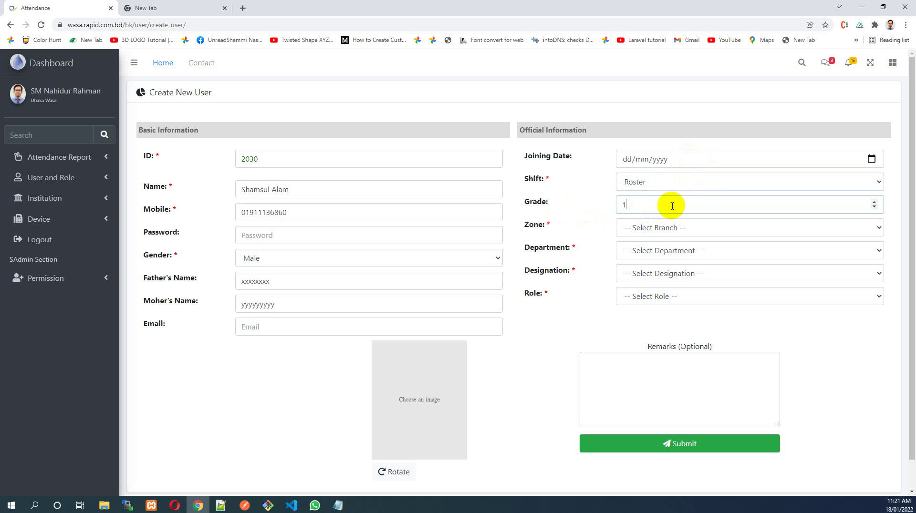
{"action": "left_click", "coordinate": [661, 229]}
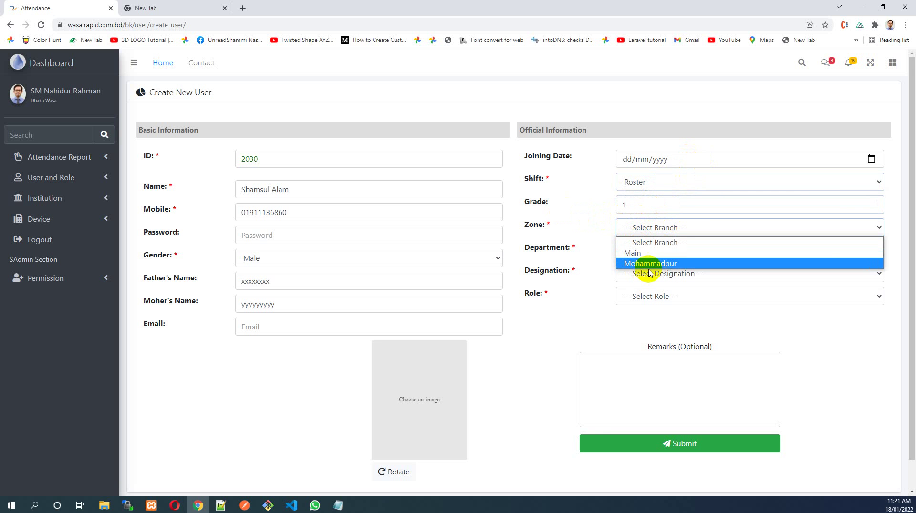
{"action": "left_click", "coordinate": [674, 264]}
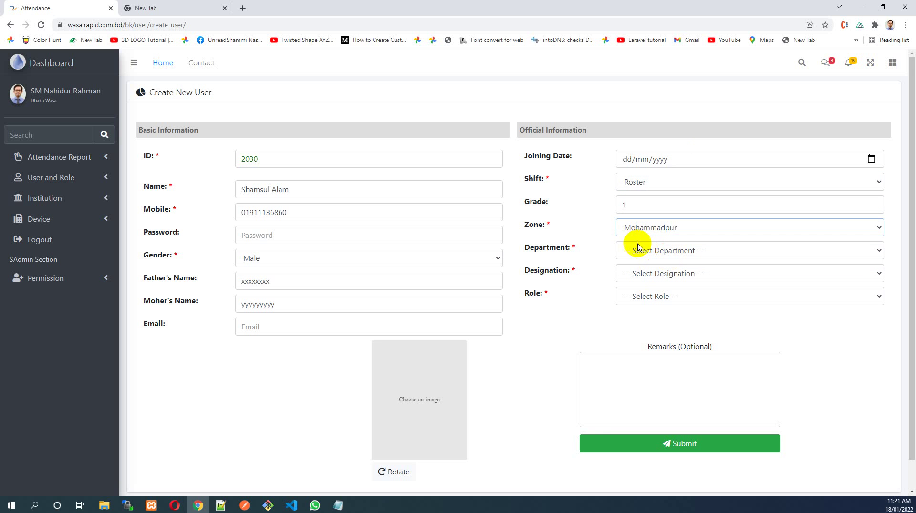
Pick Admin department, CEO designation and Admin role from the dropdowns
{"action": "left_click", "coordinate": [661, 253]}
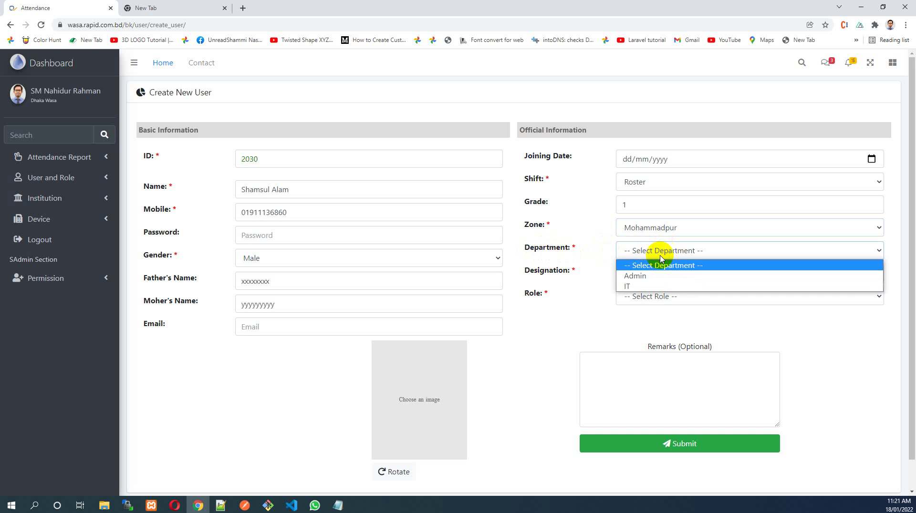
{"action": "left_click", "coordinate": [646, 278]}
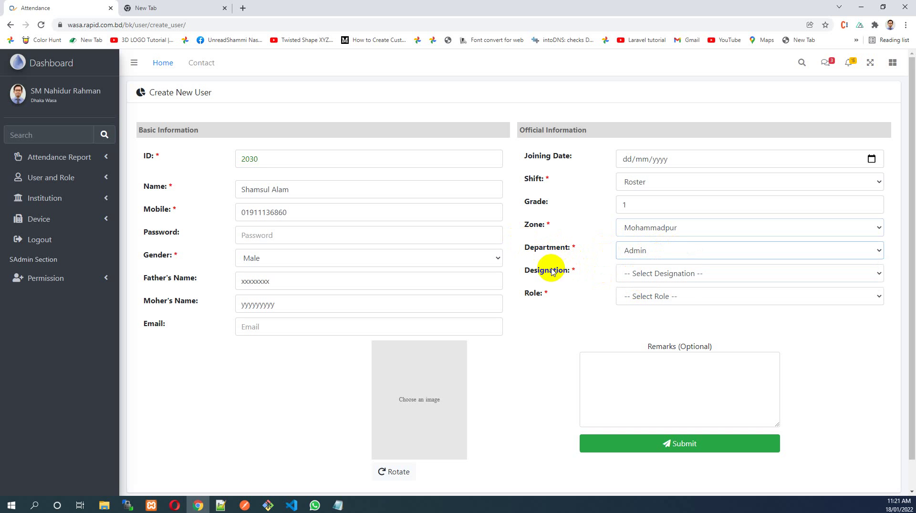
{"action": "left_click", "coordinate": [649, 274]}
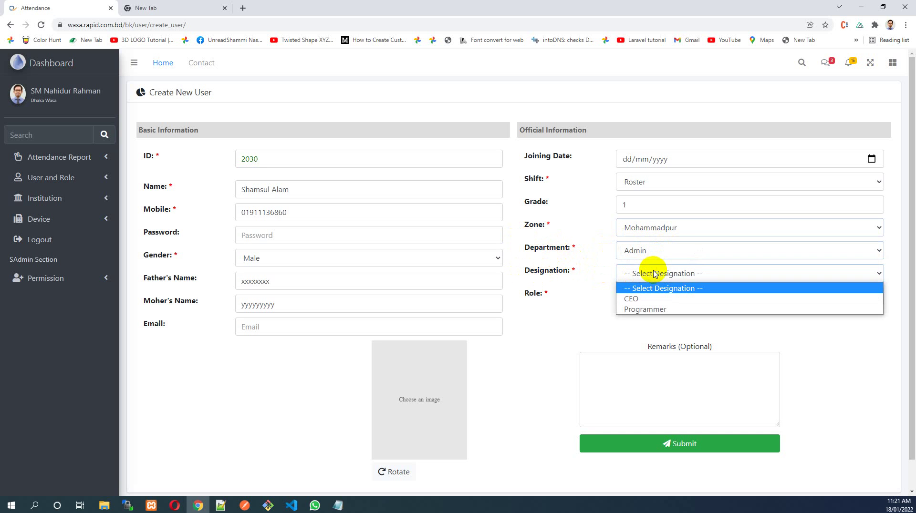
{"action": "left_click", "coordinate": [655, 300]}
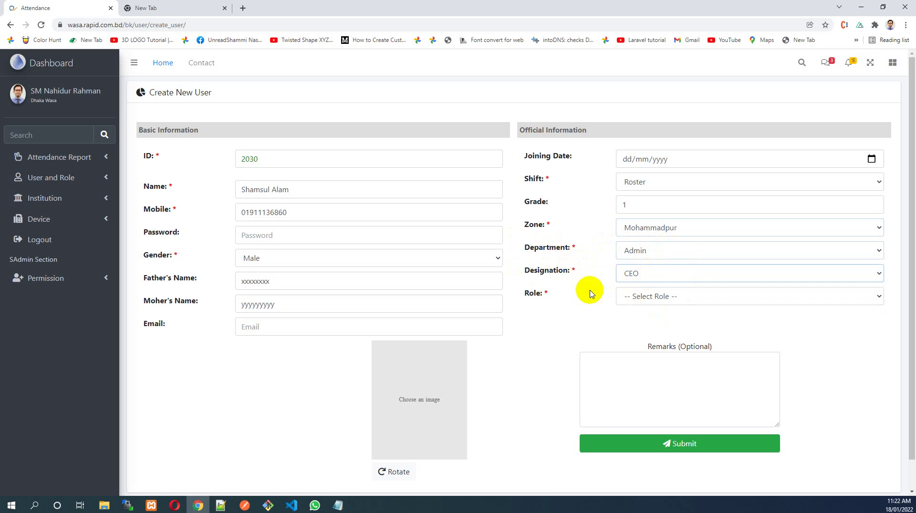
{"action": "left_click", "coordinate": [651, 296]}
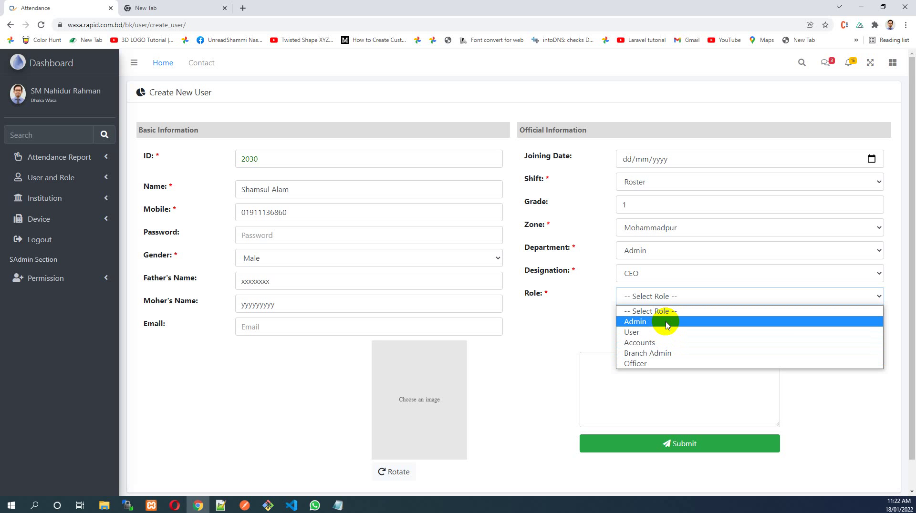
{"action": "left_click", "coordinate": [667, 322]}
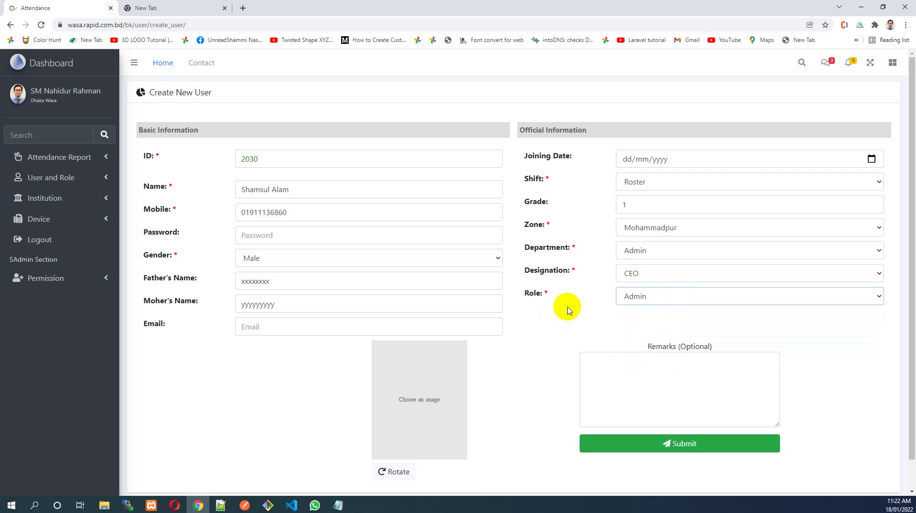
{"action": "scroll", "coordinate": [570, 305], "scroll_direction": "down", "scroll_amount": 1}
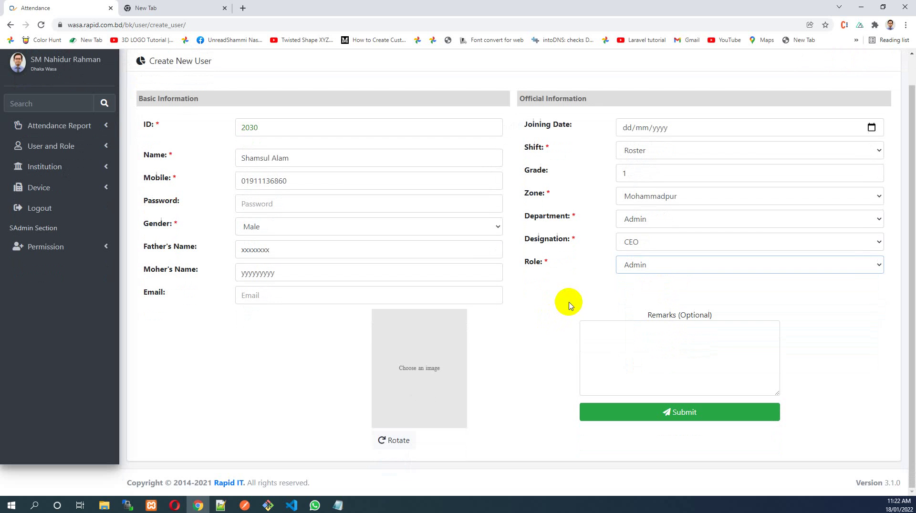
Attach ASH_2849-1 (1) Principal.png as the new user's profile photo
{"action": "left_click", "coordinate": [425, 372]}
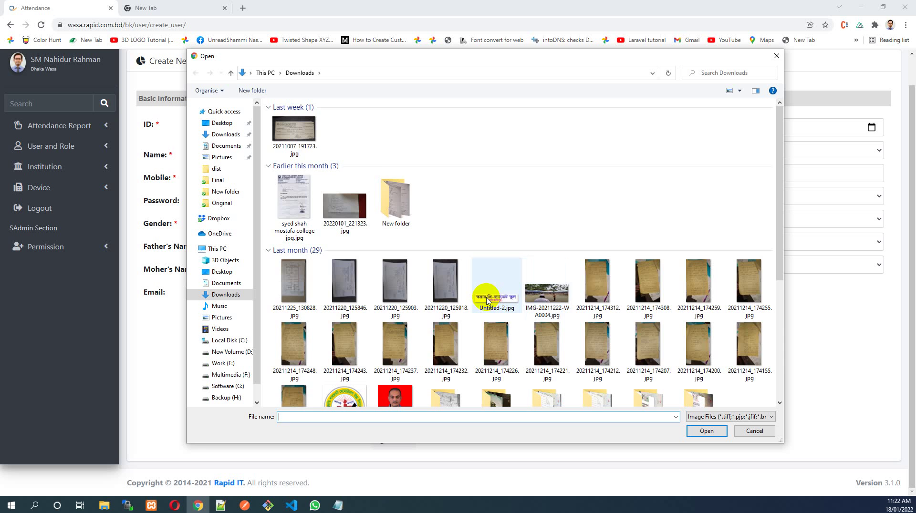
{"action": "scroll", "coordinate": [484, 300], "scroll_direction": "down", "scroll_amount": 3}
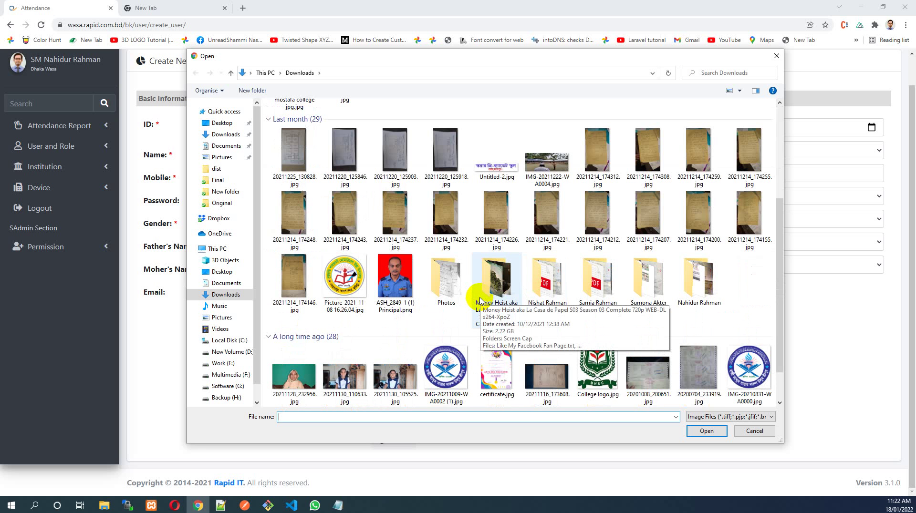
{"action": "left_click", "coordinate": [395, 275]}
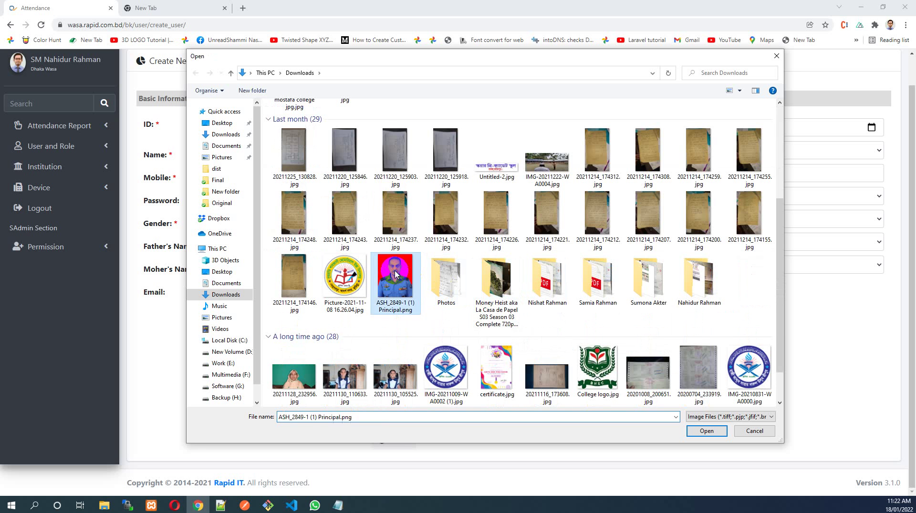
{"action": "double_click", "coordinate": [395, 275]}
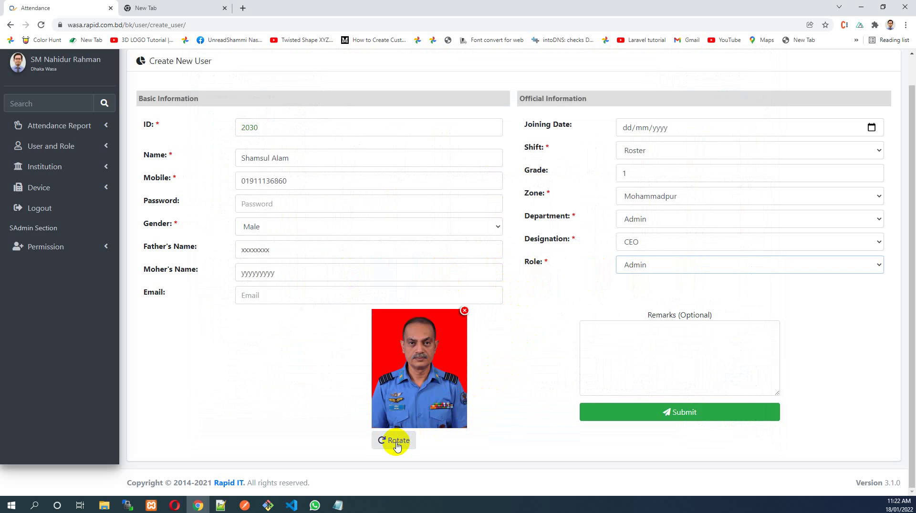
Rotate the photo upright, zoom in, and drag the crop to centre the face
{"action": "left_click", "coordinate": [396, 444]}
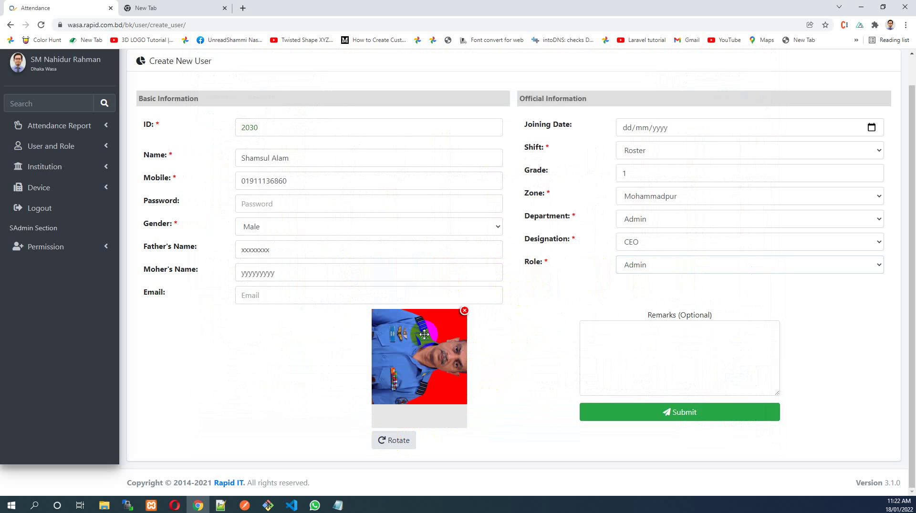
{"action": "left_click", "coordinate": [405, 443]}
{"action": "left_click", "coordinate": [405, 443]}
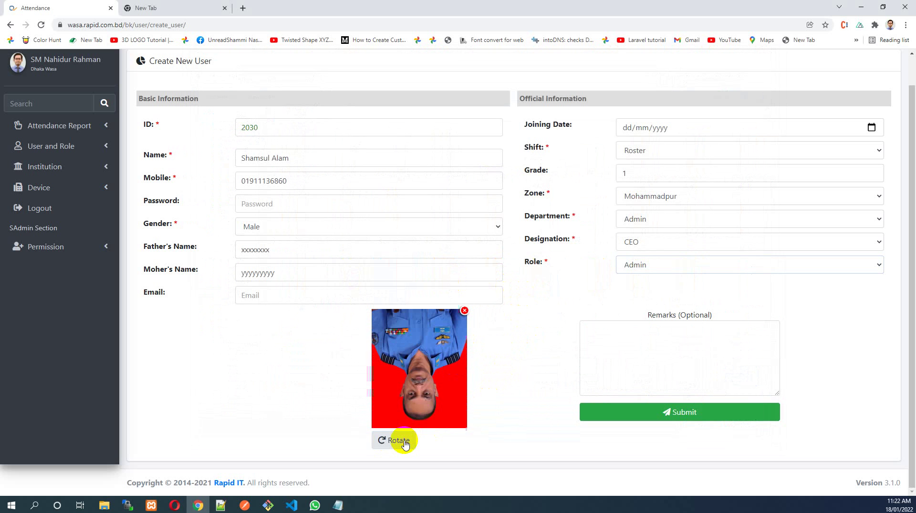
{"action": "left_click", "coordinate": [405, 444]}
{"action": "left_click", "coordinate": [405, 444]}
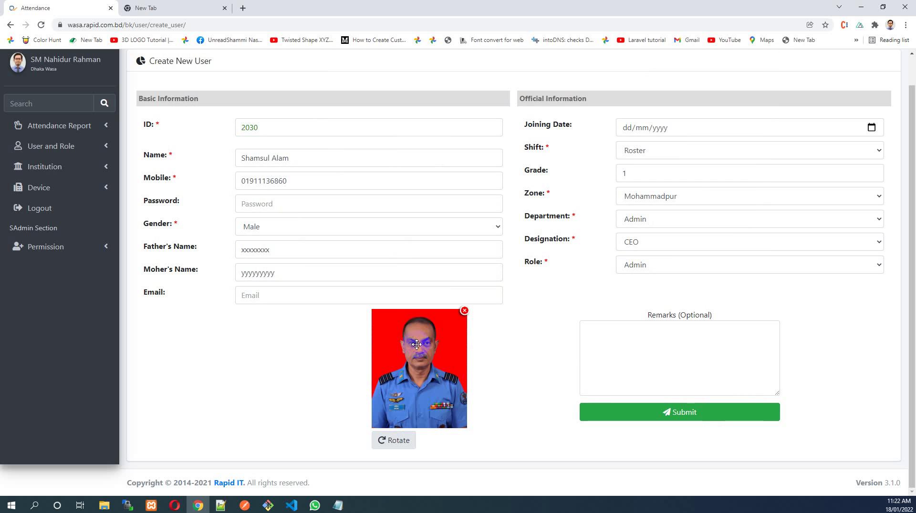
{"action": "scroll", "coordinate": [413, 338], "scroll_direction": "up", "scroll_amount": 3}
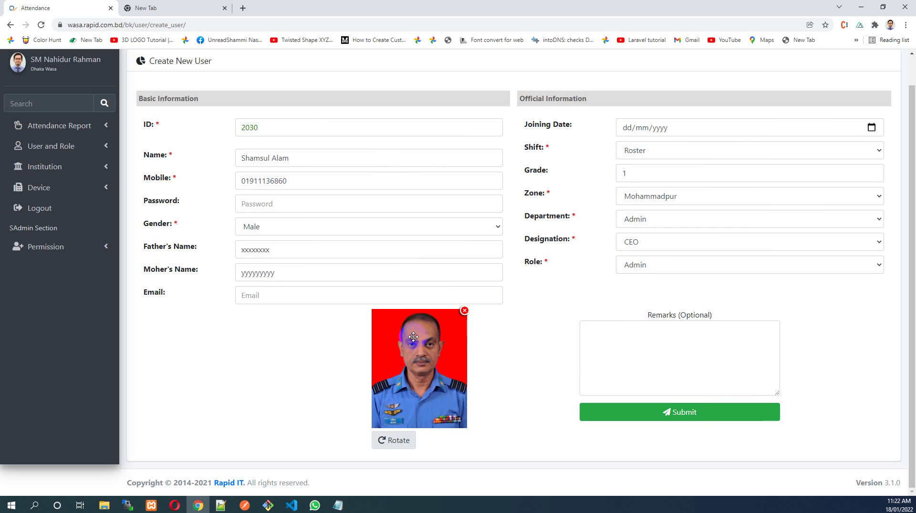
{"action": "scroll", "coordinate": [419, 339], "scroll_direction": "up", "scroll_amount": 2}
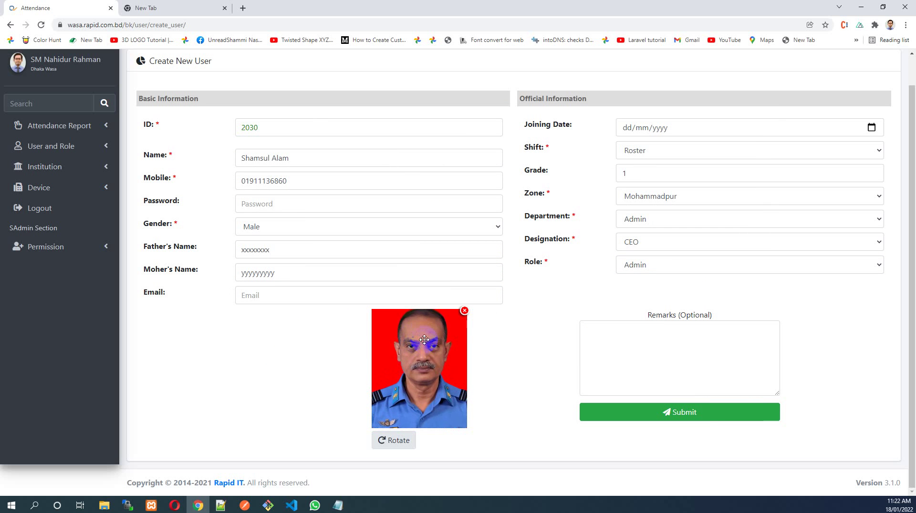
{"action": "mouse_move", "coordinate": [425, 339]}
{"action": "left_mouse_down"}
{"action": "mouse_move", "coordinate": [420, 359]}
{"action": "mouse_move", "coordinate": [423, 351]}
{"action": "left_mouse_up"}
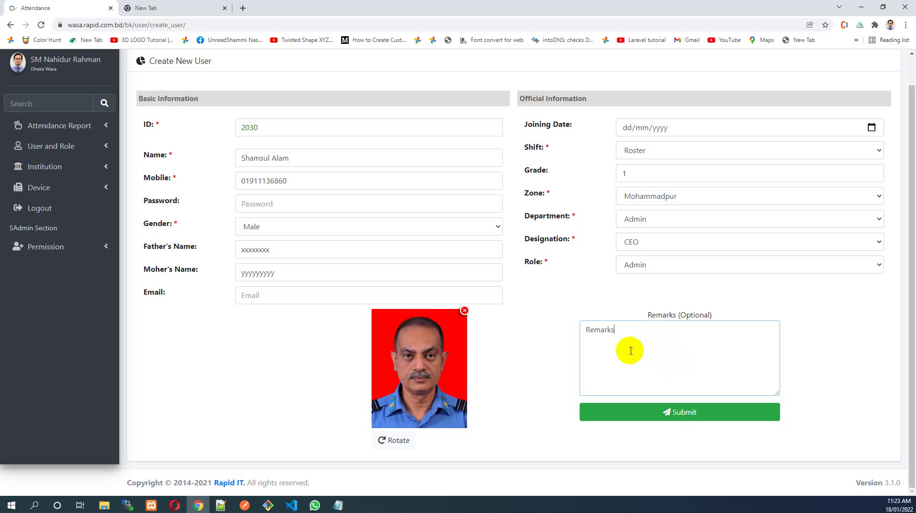
Submit the new user and check the fresh form's suggested ID 2031
{"action": "left_click", "coordinate": [677, 418]}
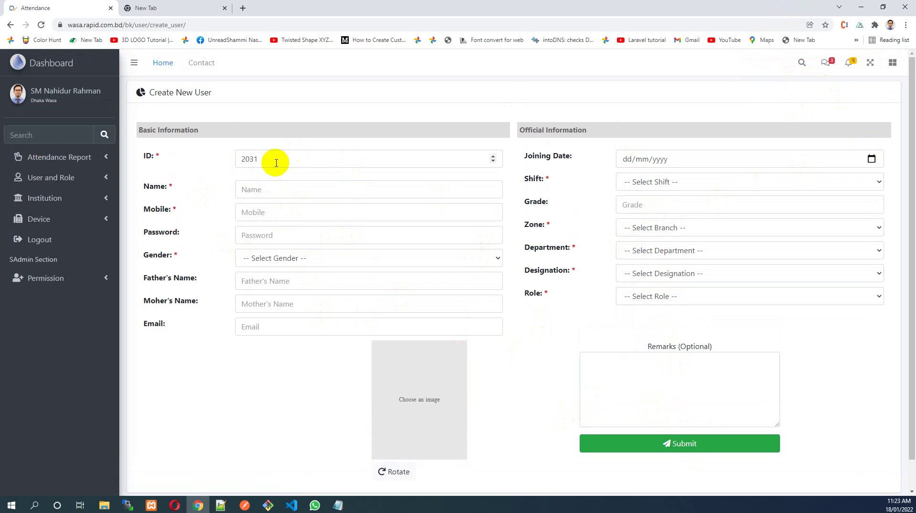
{"action": "left_click_drag", "start_coordinate": [274, 159], "coordinate": [162, 164]}
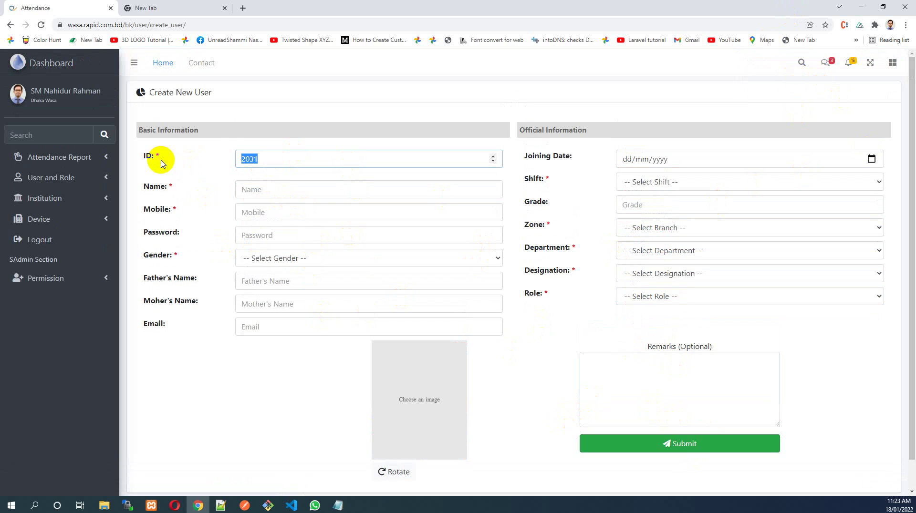
{"action": "left_click_drag", "start_coordinate": [284, 153], "coordinate": [214, 156]}
{"action": "left_click", "coordinate": [299, 153]}
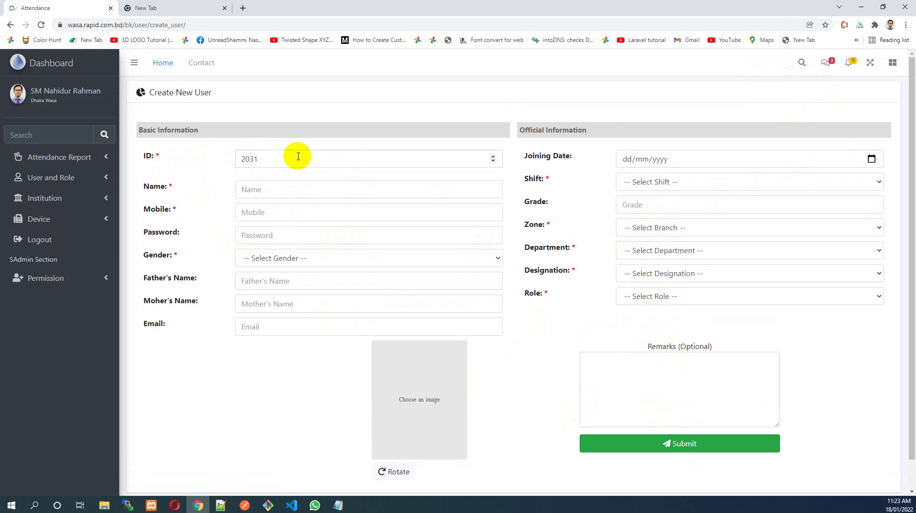
{"action": "left_click", "coordinate": [94, 180]}
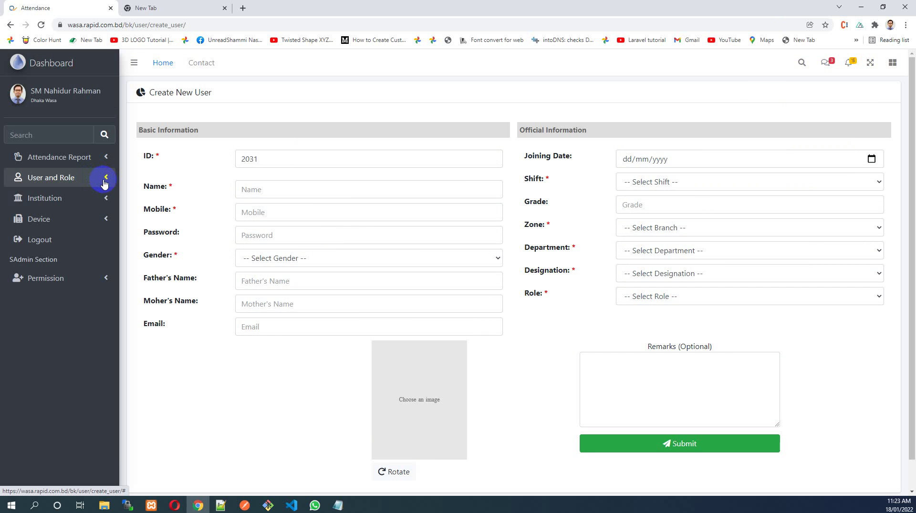
{"action": "left_click", "coordinate": [105, 183]}
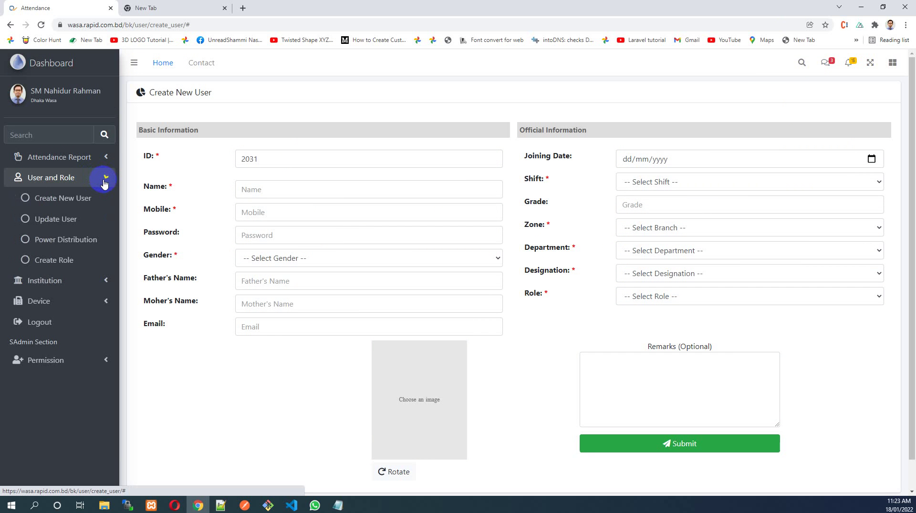
Load the newly created user on the Update User page and open Change Image
{"action": "left_click", "coordinate": [52, 221]}
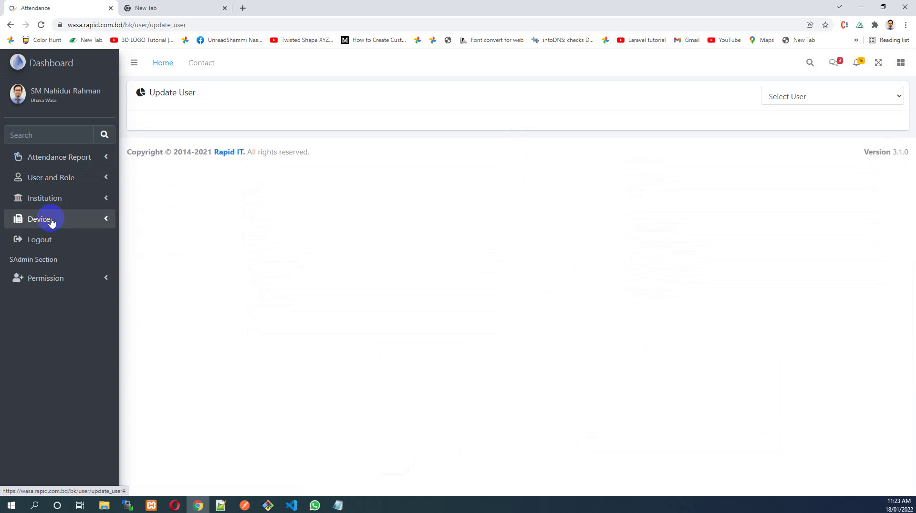
{"action": "left_click", "coordinate": [810, 98]}
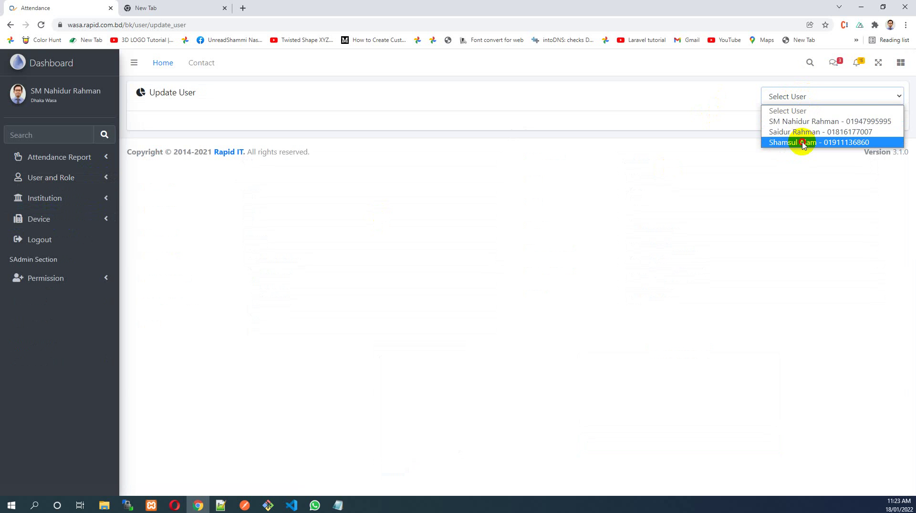
{"action": "left_click", "coordinate": [801, 142]}
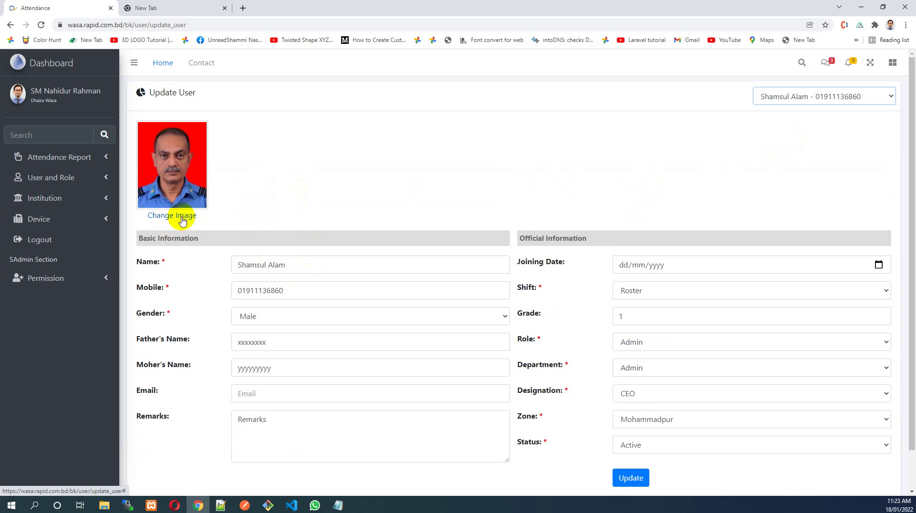
{"action": "left_click", "coordinate": [181, 220]}
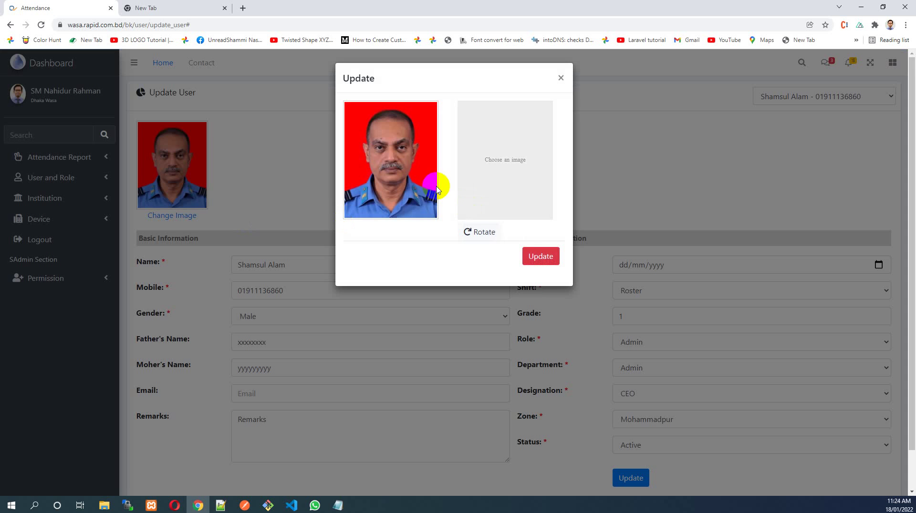
Pick Picture-2021-11-08 16.26.04.jpg, zoom it, then close the photo window unsaved
{"action": "left_click", "coordinate": [507, 171]}
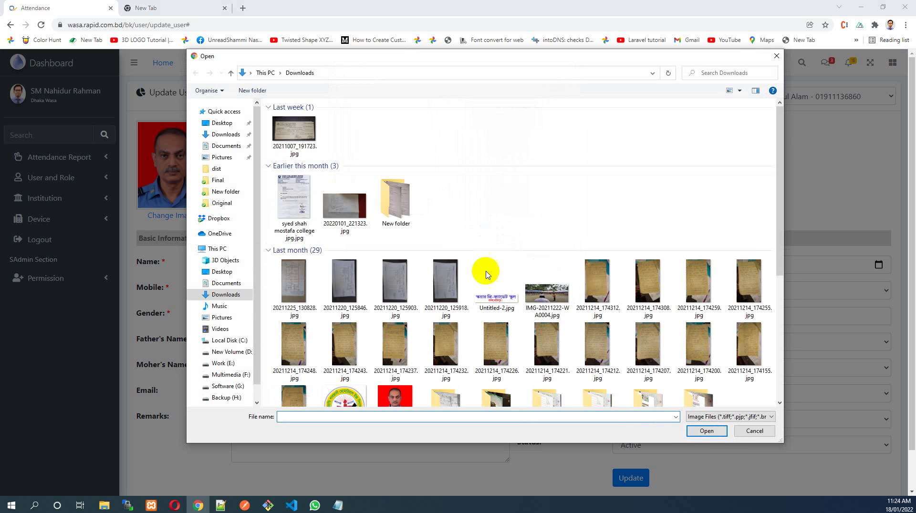
{"action": "scroll", "coordinate": [377, 359], "scroll_direction": "down", "scroll_amount": 3}
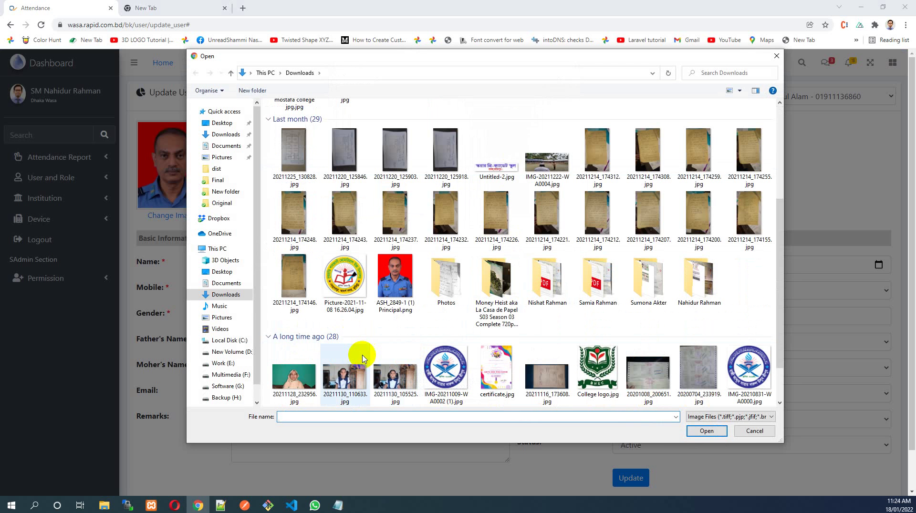
{"action": "double_click", "coordinate": [345, 276]}
{"action": "scroll", "coordinate": [512, 168], "scroll_direction": "up", "scroll_amount": 3}
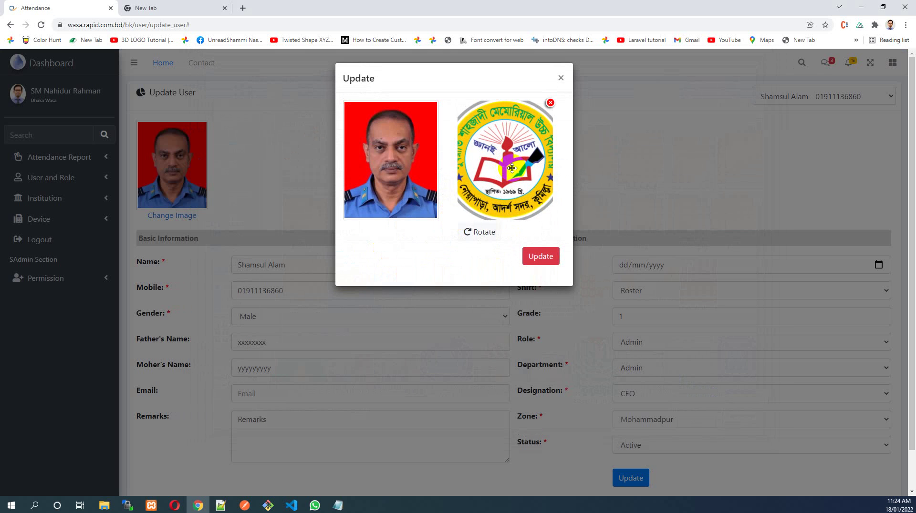
{"action": "scroll", "coordinate": [512, 168], "scroll_direction": "up", "scroll_amount": 2}
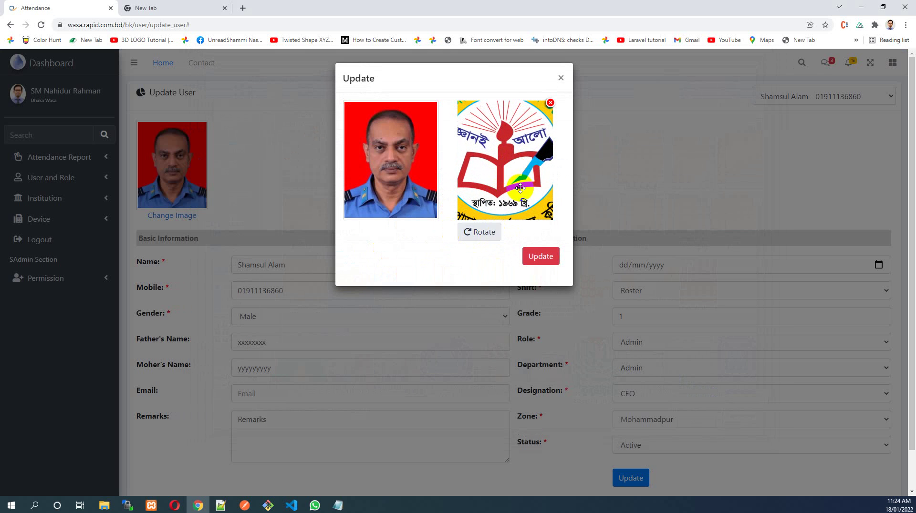
{"action": "left_click", "coordinate": [563, 78]}
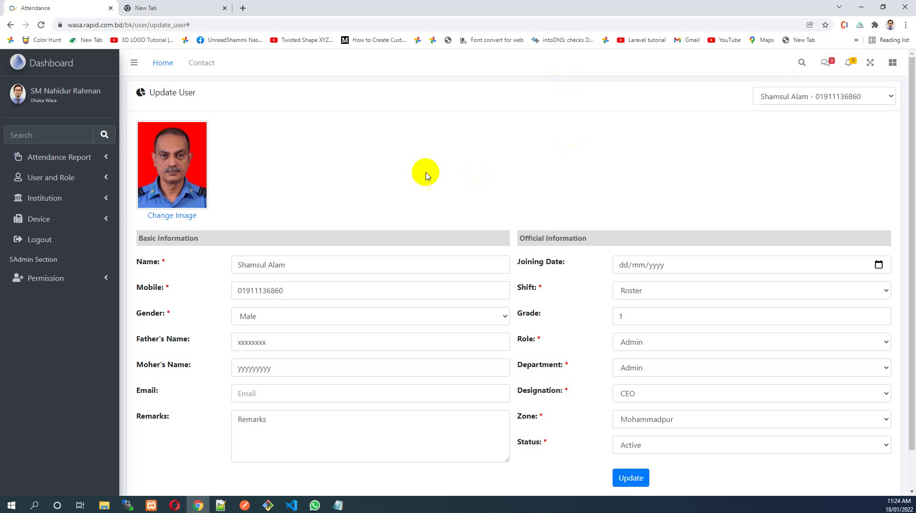
Review the user's edit form, focusing the Name field
{"action": "scroll", "coordinate": [382, 172], "scroll_direction": "down", "scroll_amount": 1}
{"action": "left_click", "coordinate": [294, 222]}
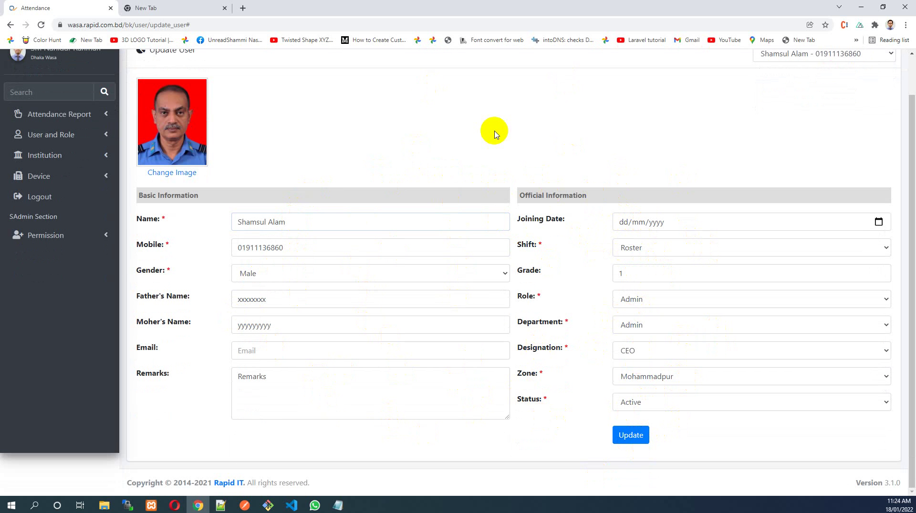
{"action": "scroll", "coordinate": [494, 134], "scroll_direction": "up", "scroll_amount": 2}
{"action": "left_click", "coordinate": [66, 179]}
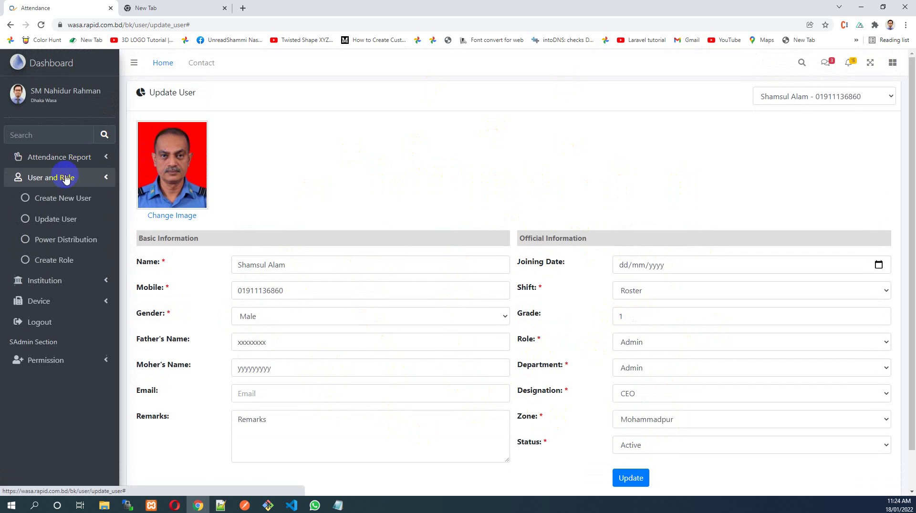
{"action": "left_click", "coordinate": [71, 240]}
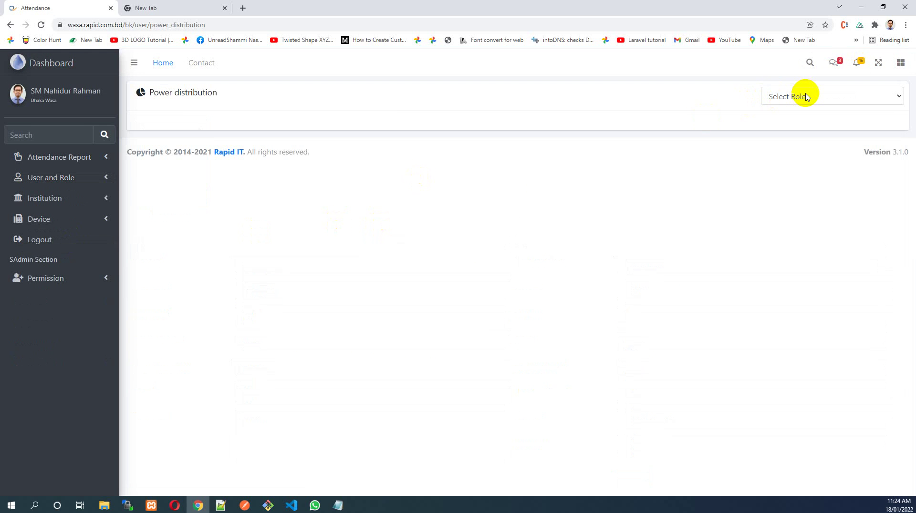
{"action": "left_click", "coordinate": [806, 96]}
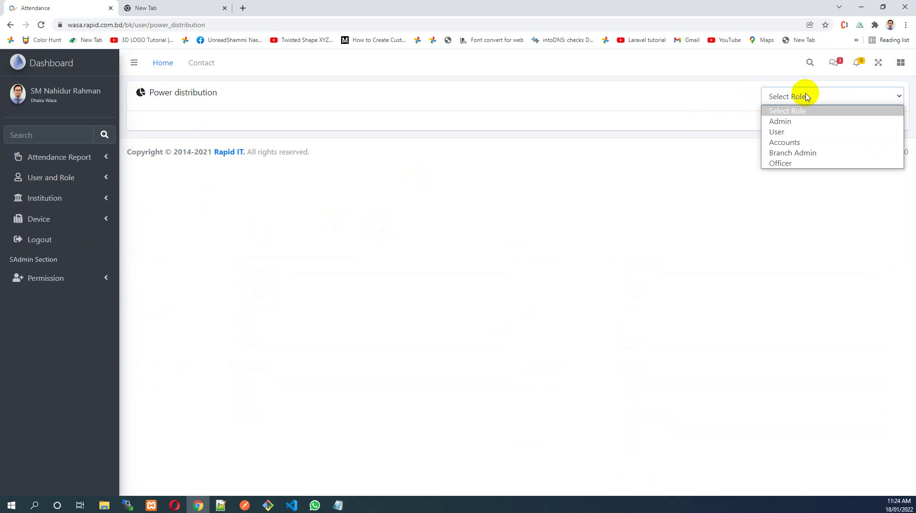
{"action": "left_click", "coordinate": [787, 122]}
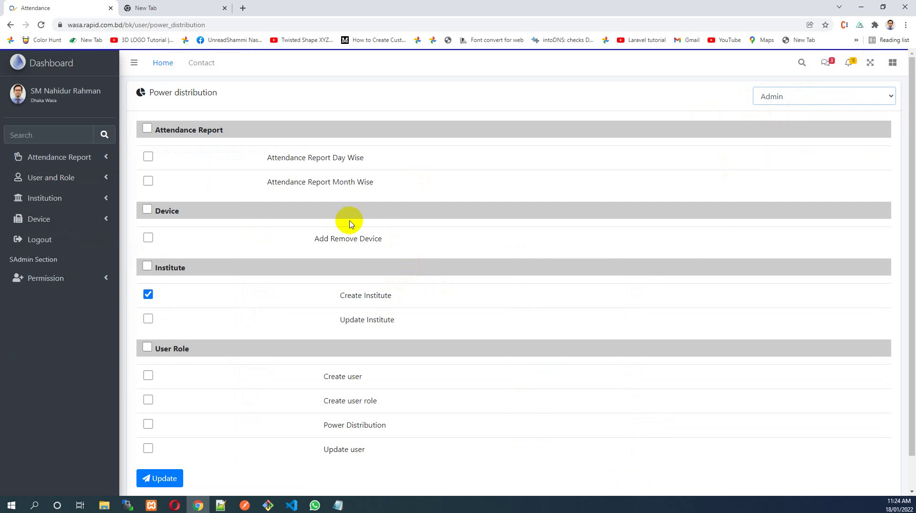
{"action": "scroll", "coordinate": [351, 224], "scroll_direction": "down", "scroll_amount": 2}
{"action": "scroll", "coordinate": [348, 221], "scroll_direction": "up", "scroll_amount": 2}
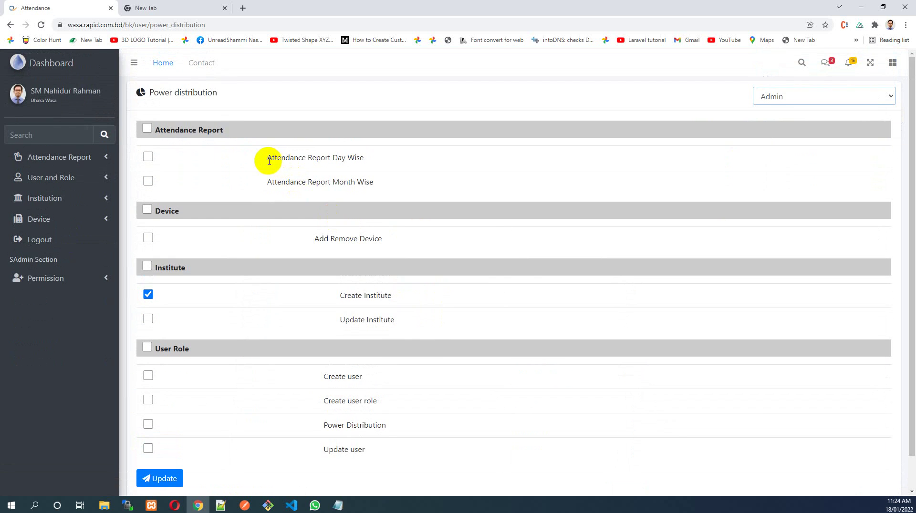
{"action": "left_click_drag", "start_coordinate": [267, 162], "coordinate": [359, 158]}
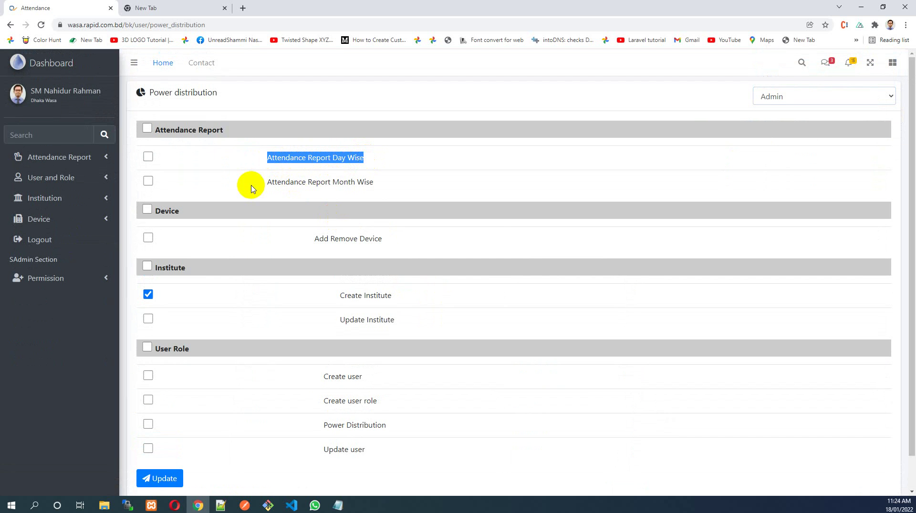
{"action": "left_click_drag", "start_coordinate": [265, 185], "coordinate": [382, 191]}
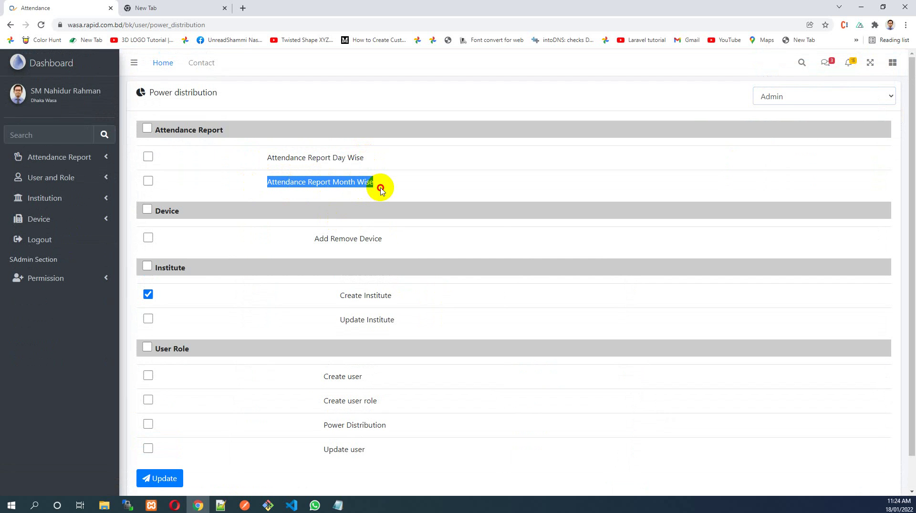
{"action": "left_click", "coordinate": [381, 190]}
{"action": "left_click", "coordinate": [148, 159]}
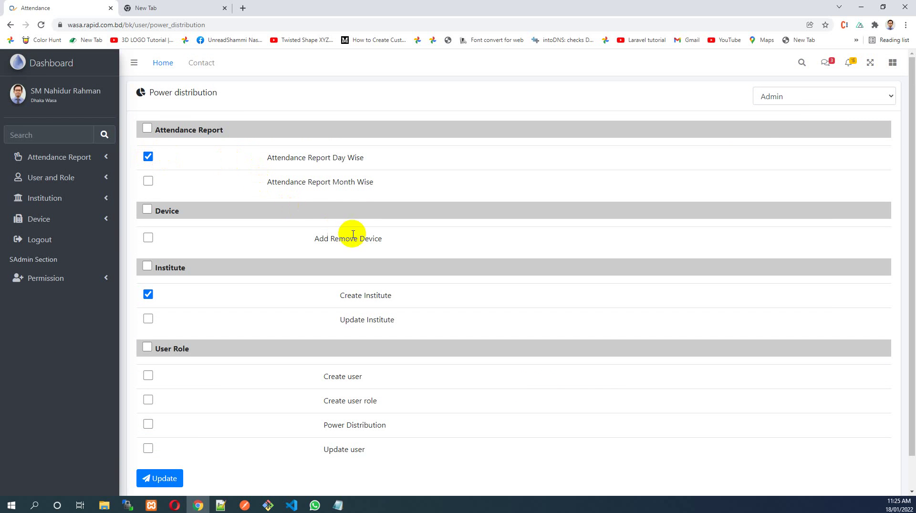
{"action": "left_click_drag", "start_coordinate": [315, 240], "coordinate": [416, 244]}
{"action": "left_click", "coordinate": [415, 242]}
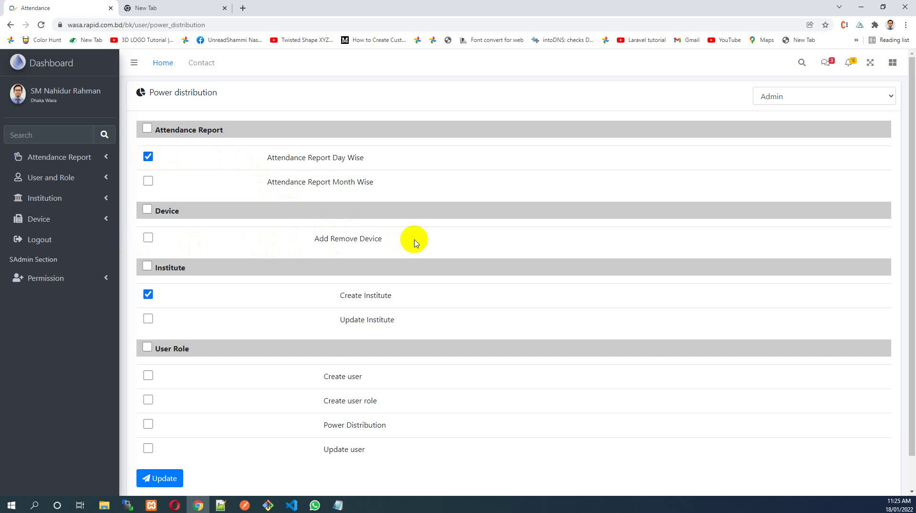
{"action": "triple_click", "coordinate": [342, 240]}
{"action": "left_click", "coordinate": [287, 240]}
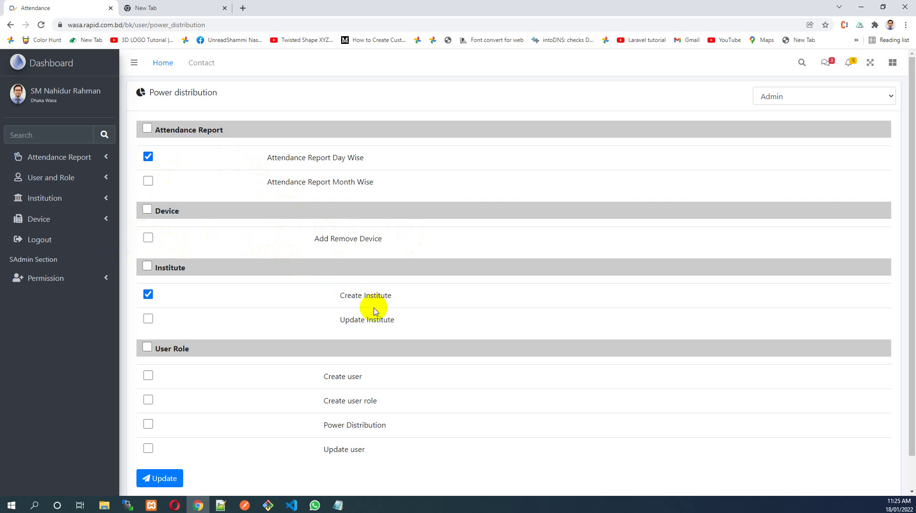
Untick Create Institute and tick Create user for the Admin role
{"action": "left_click", "coordinate": [147, 294]}
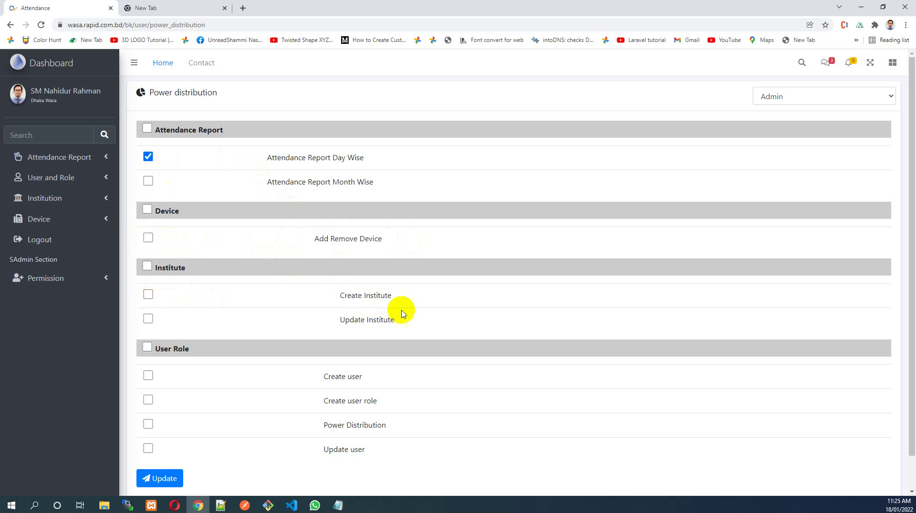
{"action": "scroll", "coordinate": [405, 318], "scroll_direction": "down", "scroll_amount": 1}
{"action": "scroll", "coordinate": [403, 319], "scroll_direction": "down", "scroll_amount": 1}
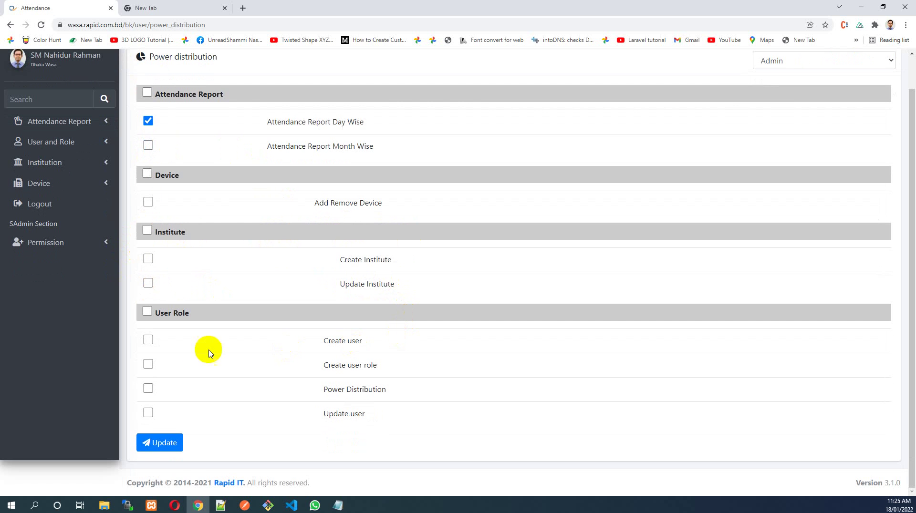
{"action": "left_click", "coordinate": [148, 341]}
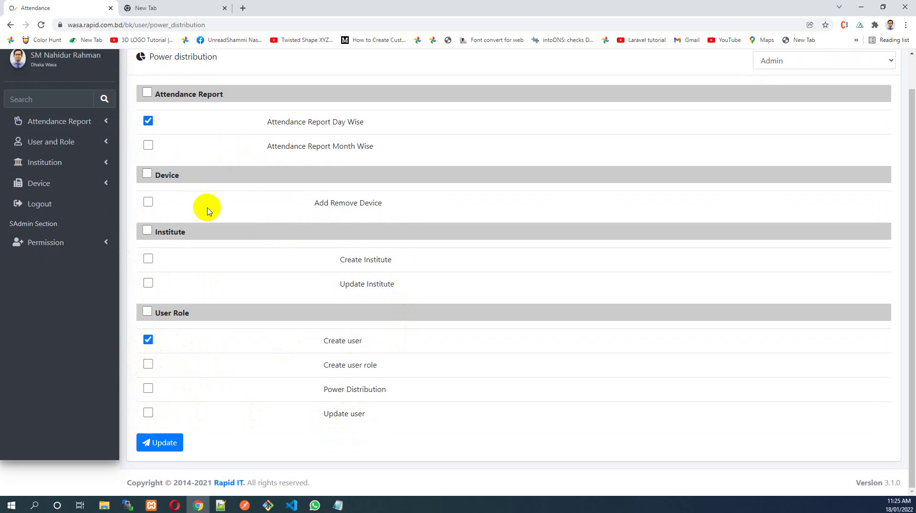
{"action": "scroll", "coordinate": [227, 178], "scroll_direction": "up", "scroll_amount": 1}
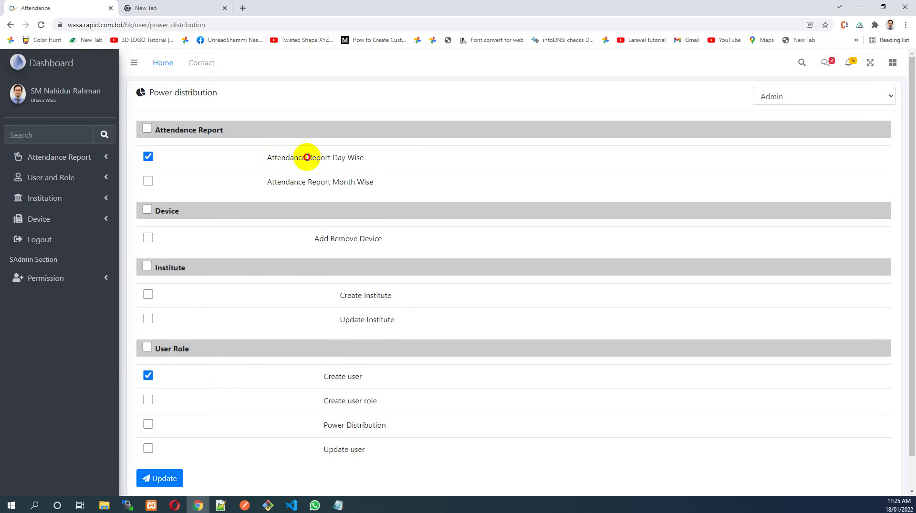
{"action": "left_click_drag", "start_coordinate": [271, 158], "coordinate": [385, 161]}
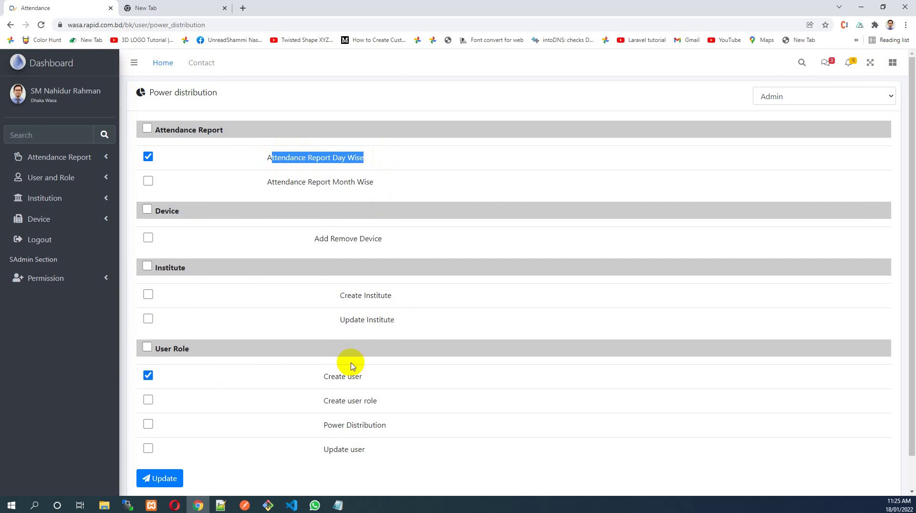
{"action": "left_click_drag", "start_coordinate": [325, 381], "coordinate": [389, 384]}
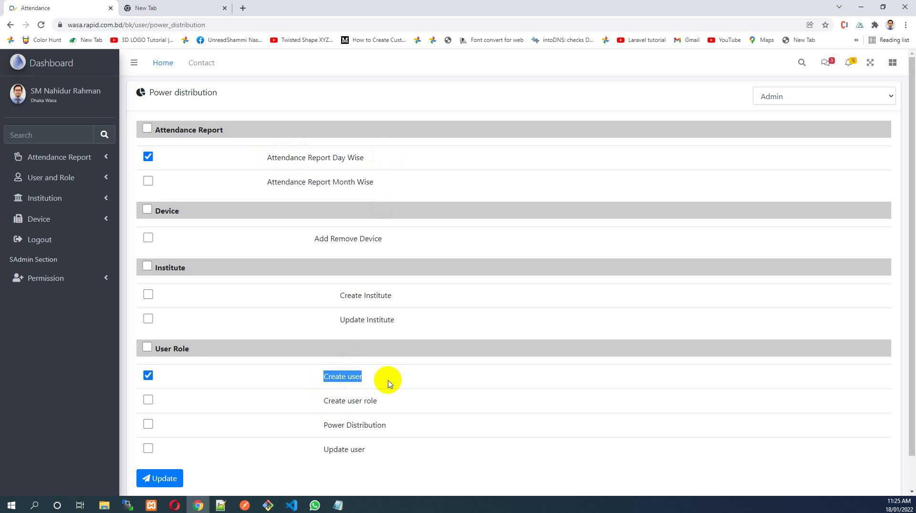
Save the Admin role's permission changes with Update
{"action": "left_click", "coordinate": [102, 184]}
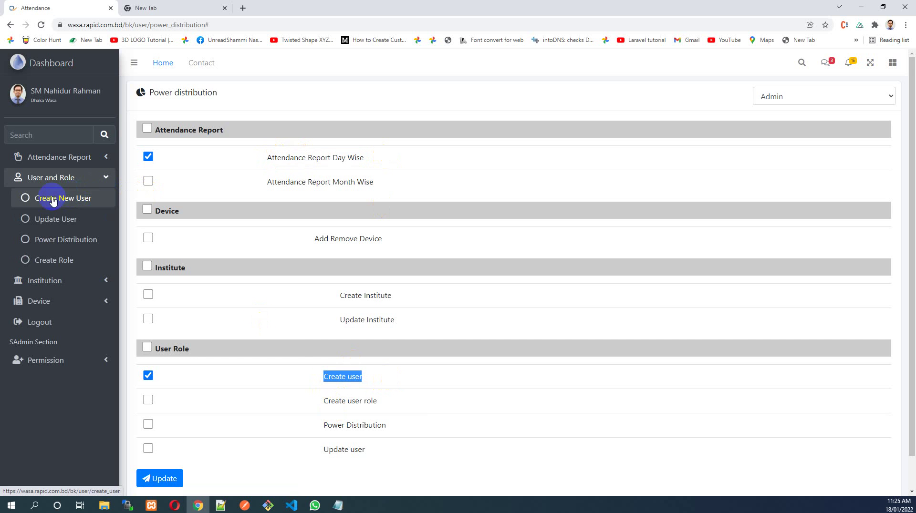
{"action": "left_click", "coordinate": [76, 157]}
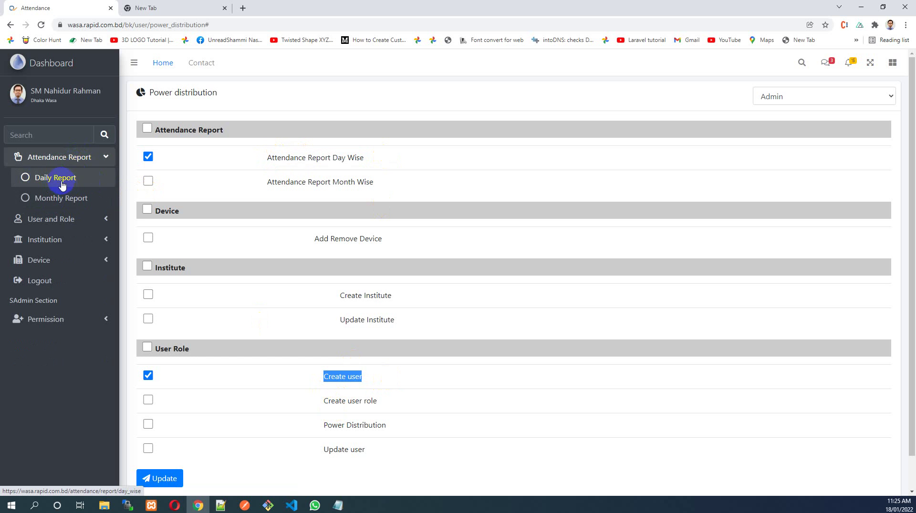
{"action": "left_click", "coordinate": [79, 157]}
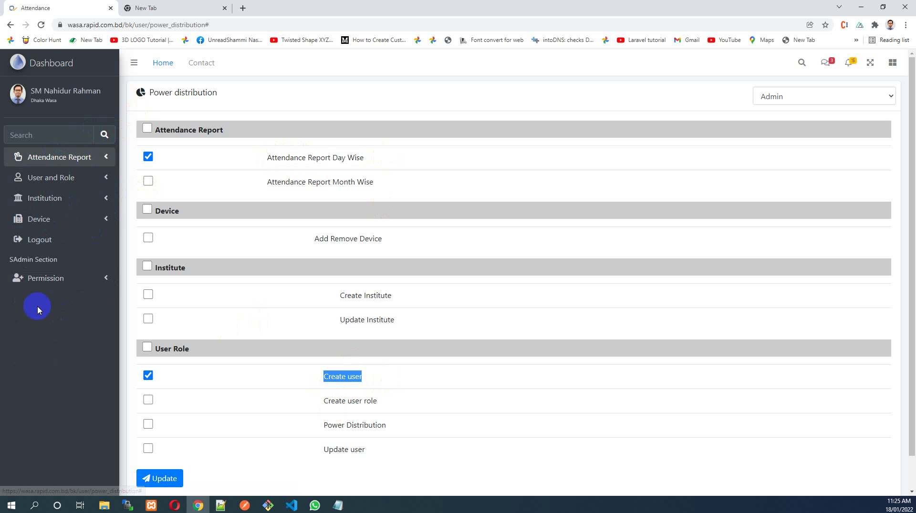
{"action": "scroll", "coordinate": [512, 315], "scroll_direction": "down", "scroll_amount": 1}
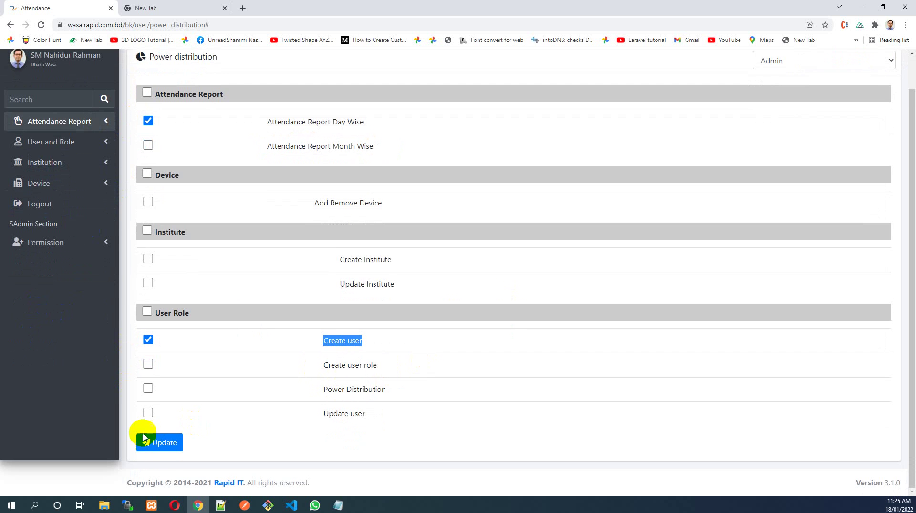
{"action": "left_click", "coordinate": [160, 443]}
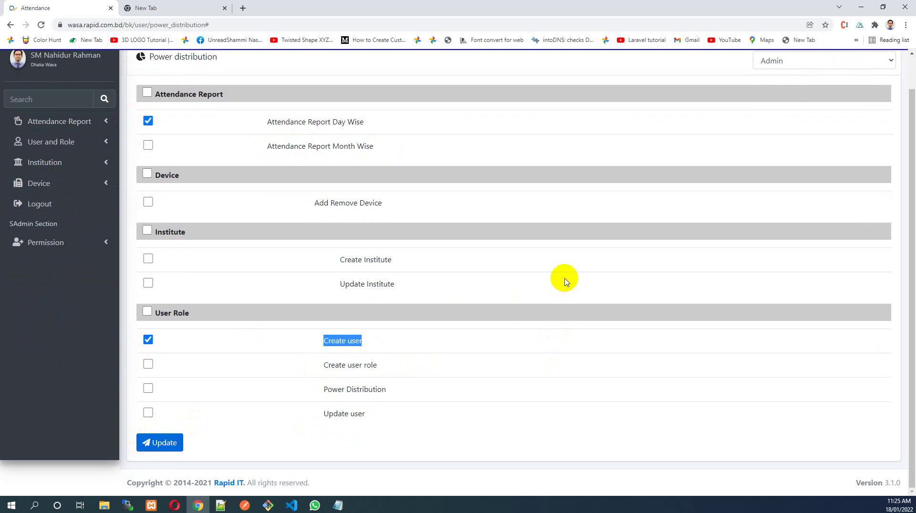
{"action": "scroll", "coordinate": [744, 200], "scroll_direction": "up", "scroll_amount": 1}
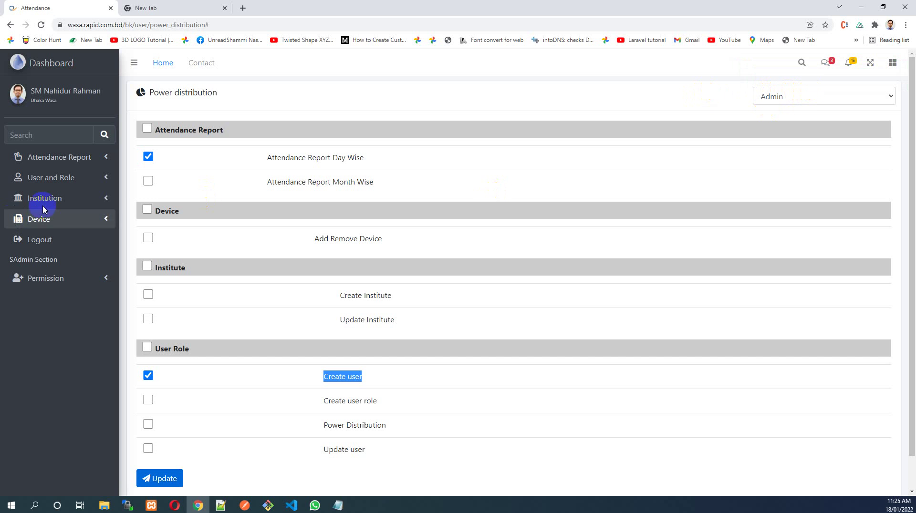
{"action": "left_click", "coordinate": [91, 185]}
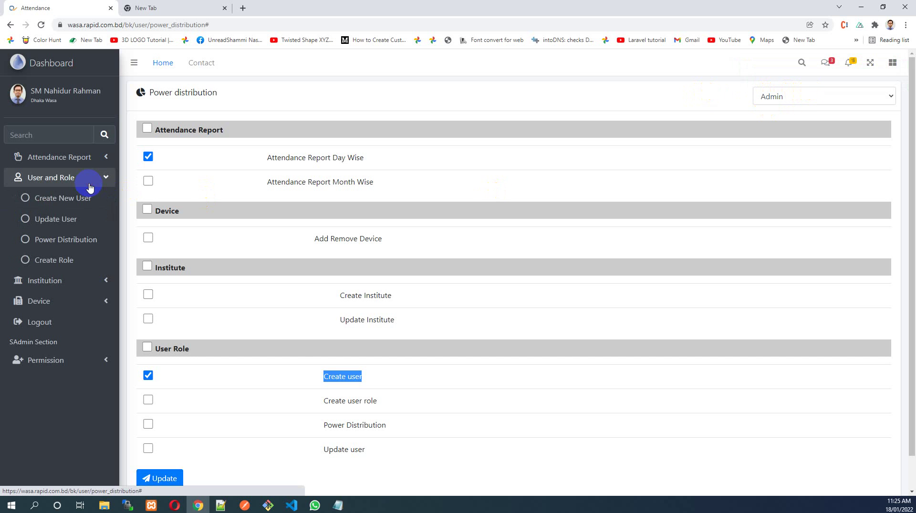
Open the Create Role page and begin entering a role name
{"action": "left_click", "coordinate": [81, 263]}
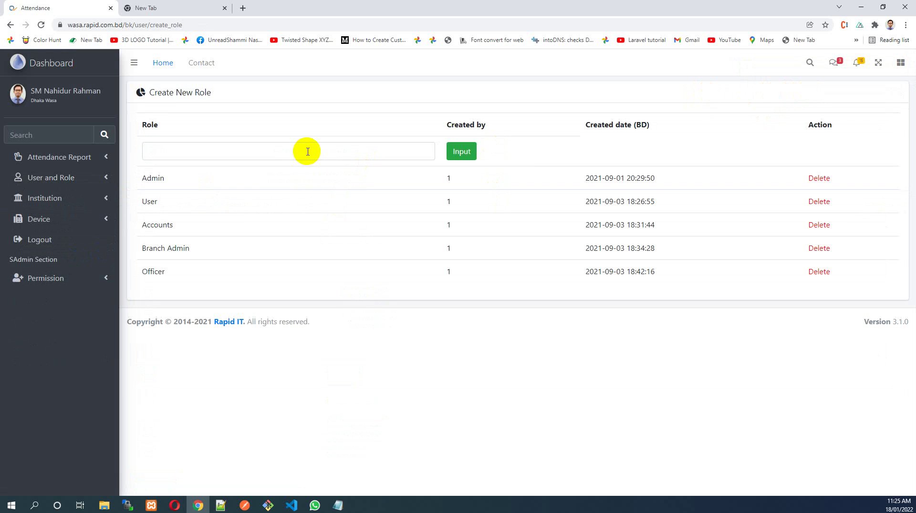
{"action": "left_click_drag", "start_coordinate": [127, 180], "coordinate": [145, 196]}
{"action": "left_click", "coordinate": [139, 221]}
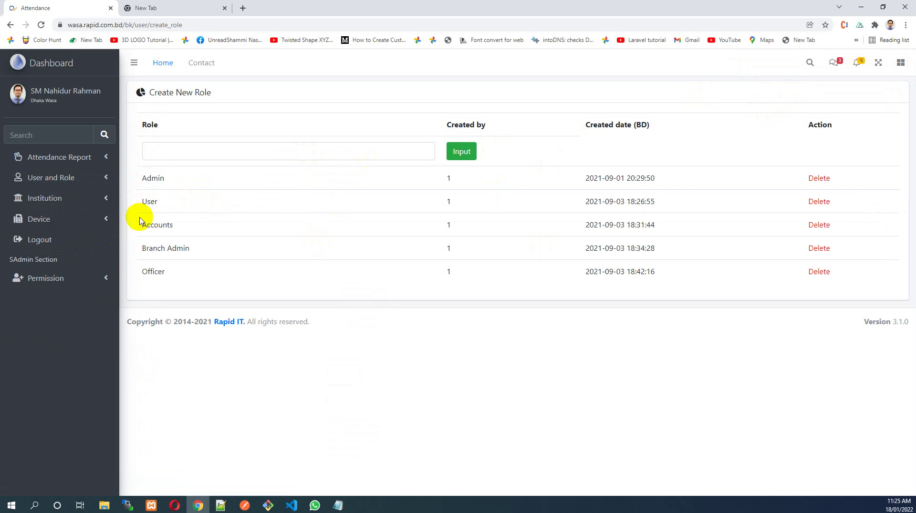
{"action": "left_click_drag", "start_coordinate": [142, 232], "coordinate": [162, 229]}
{"action": "left_click", "coordinate": [215, 151]}
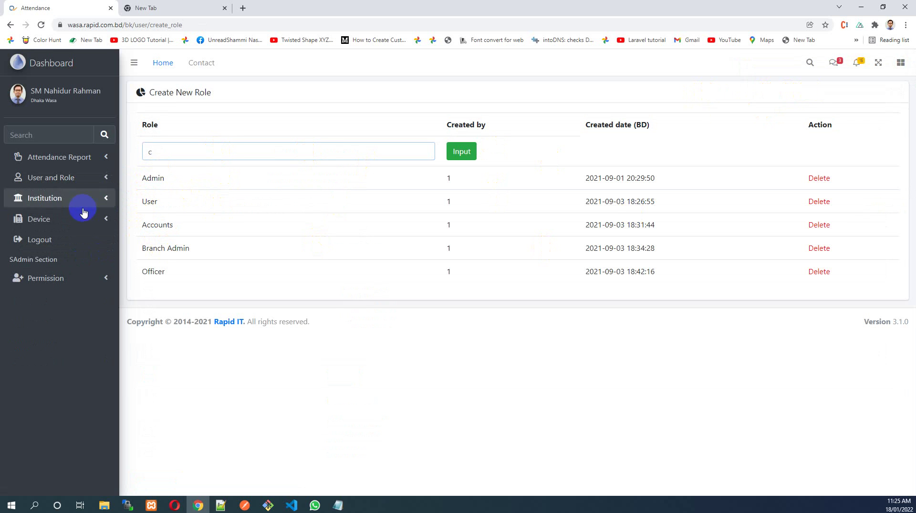
{"action": "left_click", "coordinate": [84, 179]}
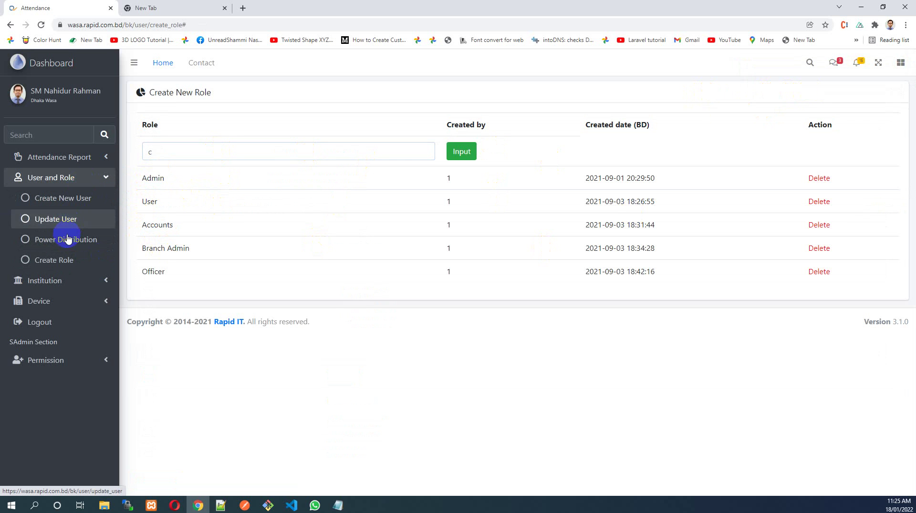
{"action": "double_click", "coordinate": [172, 153]}
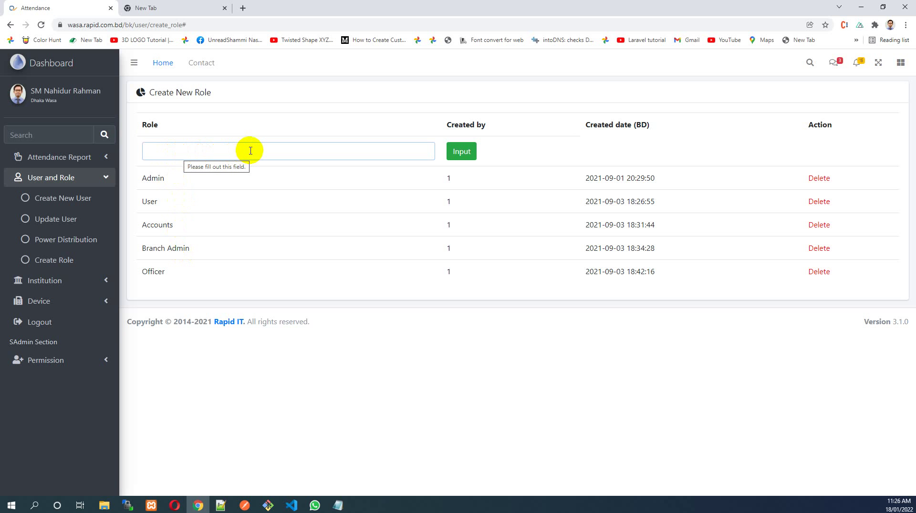
Add HR as a new role and check its row in the roles list
{"action": "left_click", "coordinate": [99, 158]}
{"action": "left_click", "coordinate": [61, 184]}
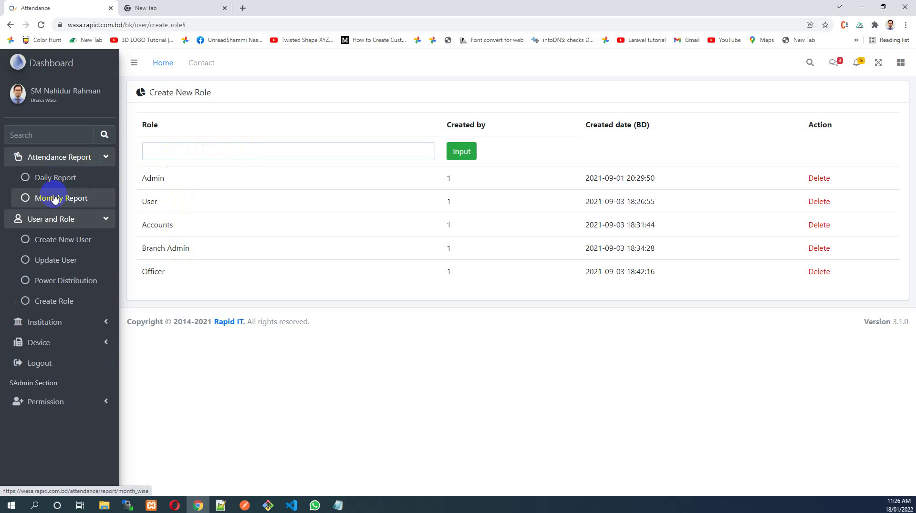
{"action": "left_click", "coordinate": [164, 151]}
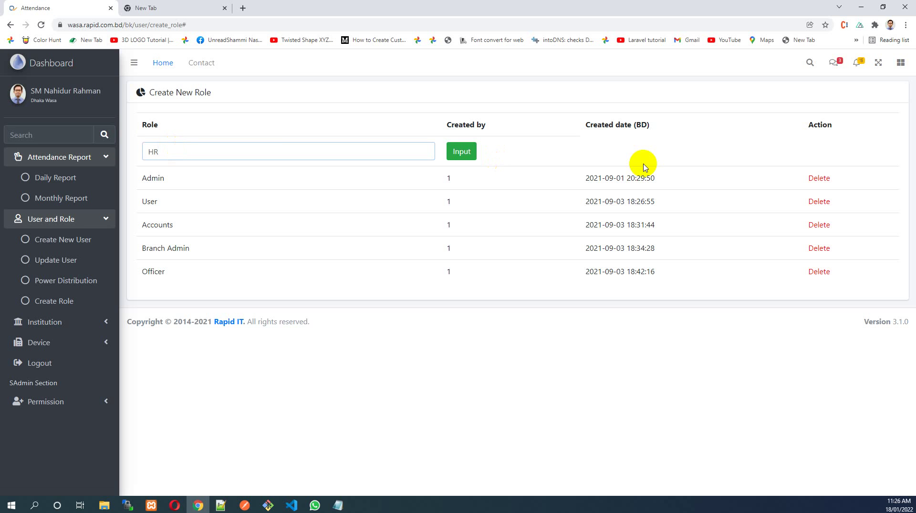
{"action": "left_click", "coordinate": [476, 163]}
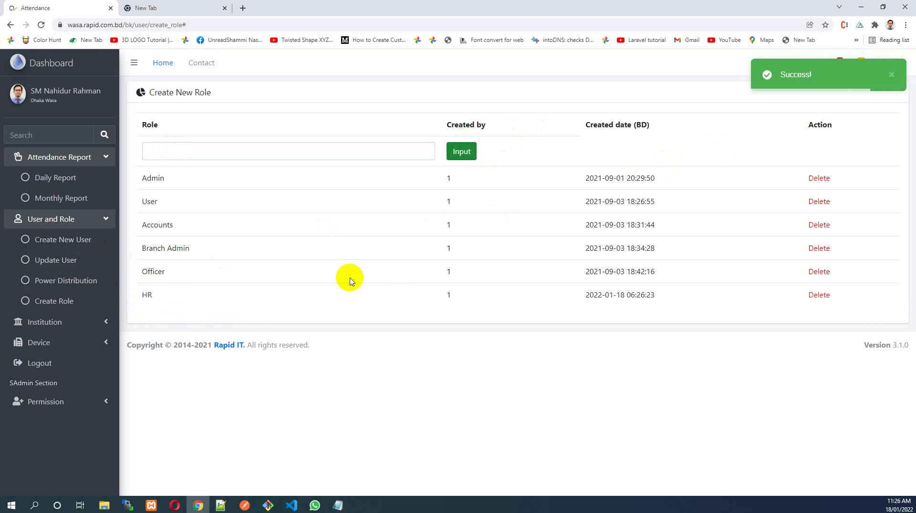
{"action": "left_click_drag", "start_coordinate": [138, 296], "coordinate": [691, 302]}
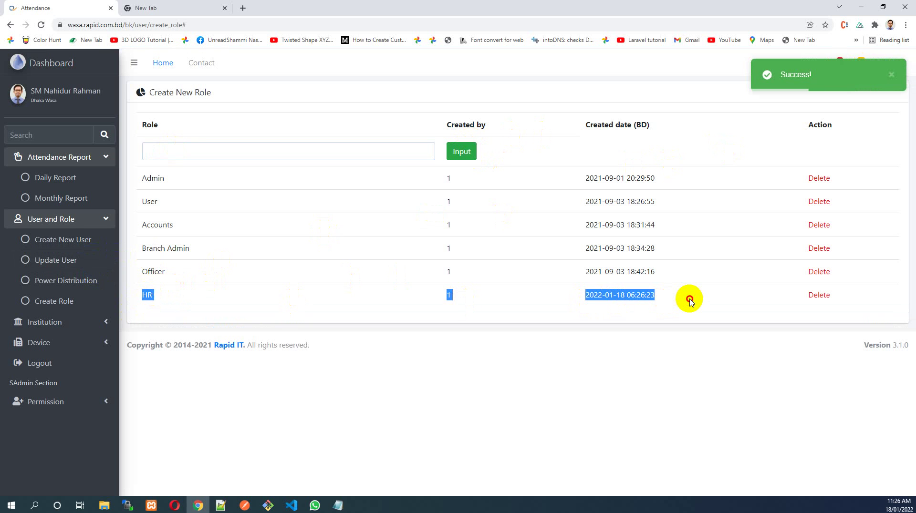
{"action": "left_click", "coordinate": [690, 302]}
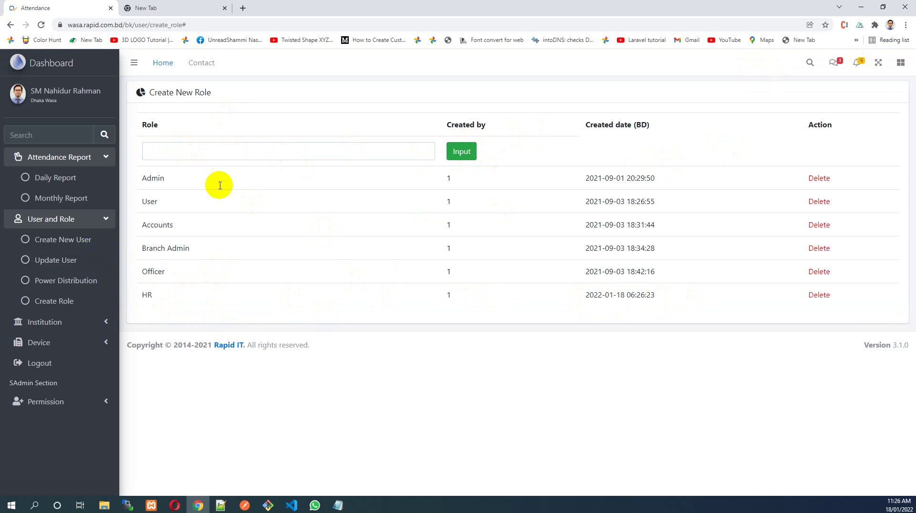
Inspect the new HR row in the roles list
{"action": "left_click", "coordinate": [108, 239]}
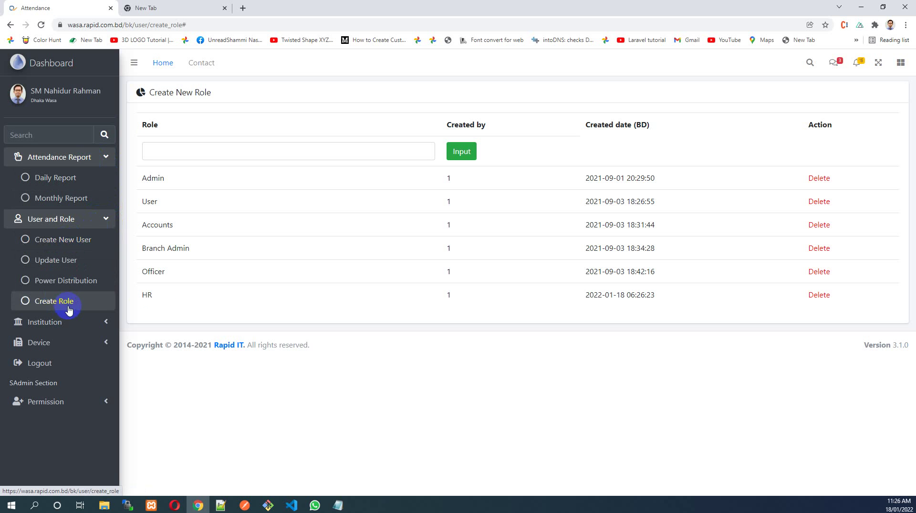
{"action": "left_click_drag", "start_coordinate": [135, 296], "coordinate": [159, 299]}
{"action": "left_click", "coordinate": [665, 296]}
{"action": "left_click", "coordinate": [153, 297]}
Grant the HR role Attendance Report Day Wise and Month Wise in Power Distribution
{"action": "left_click", "coordinate": [74, 283]}
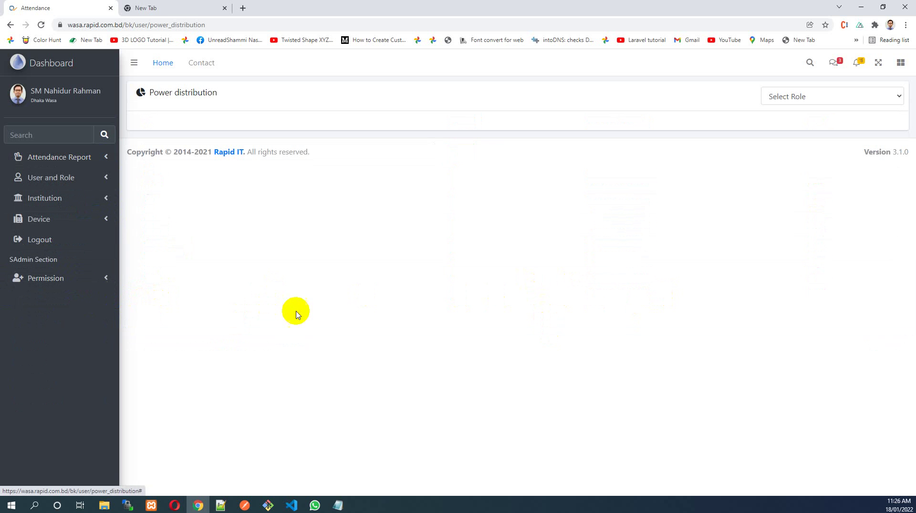
{"action": "left_click", "coordinate": [814, 96]}
{"action": "left_click", "coordinate": [793, 174]}
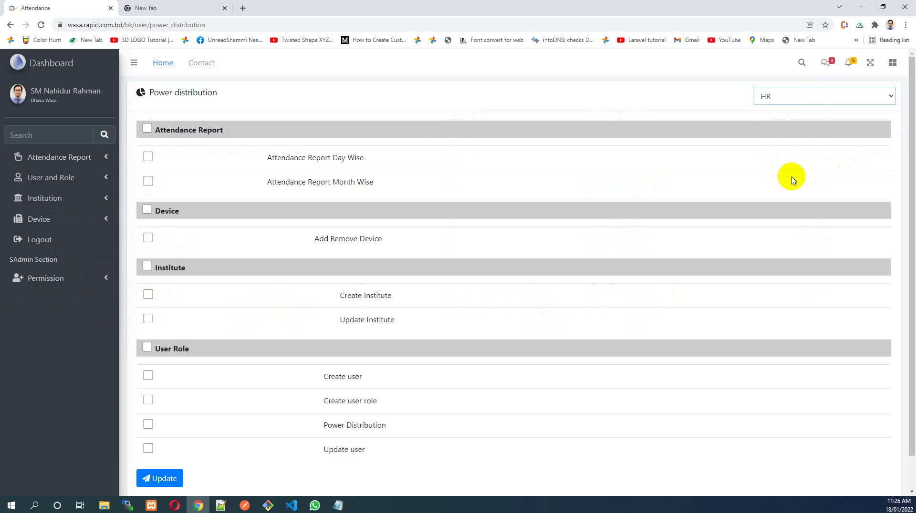
{"action": "left_click", "coordinate": [148, 157]}
{"action": "left_click", "coordinate": [148, 181]}
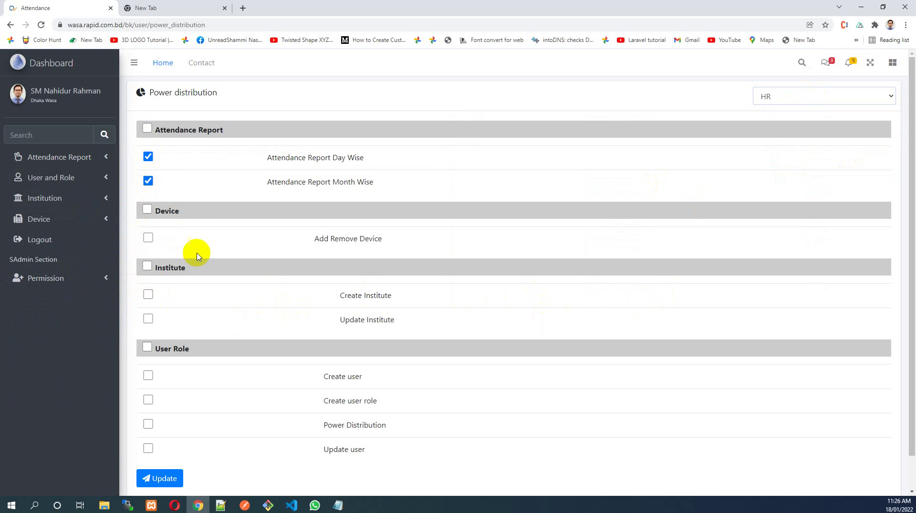
{"action": "scroll", "coordinate": [201, 259], "scroll_direction": "down", "scroll_amount": 1}
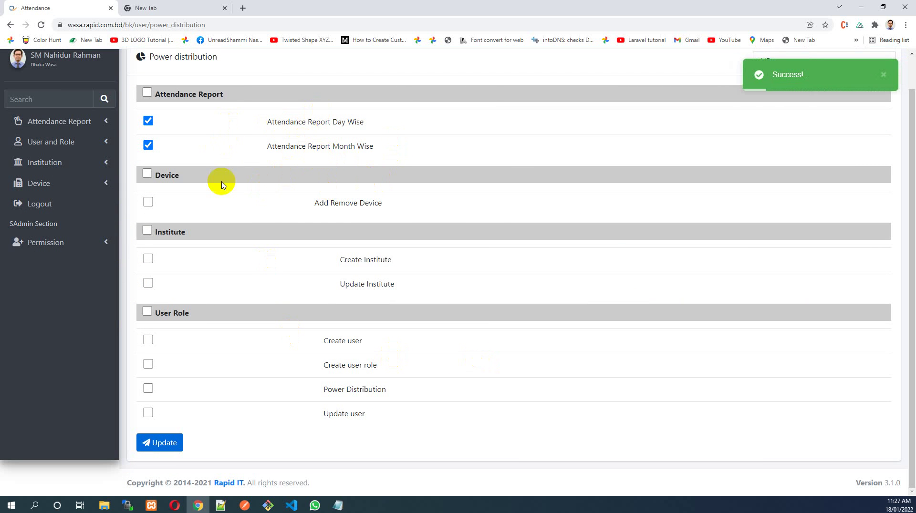
{"action": "left_click", "coordinate": [103, 166]}
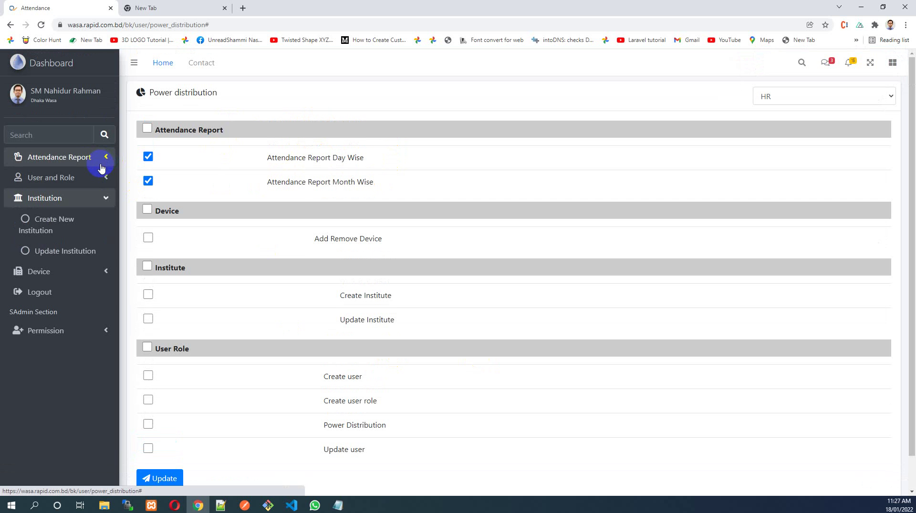
Go to Device > Add/Remove Device to view the one registered device
{"action": "left_click", "coordinate": [90, 197]}
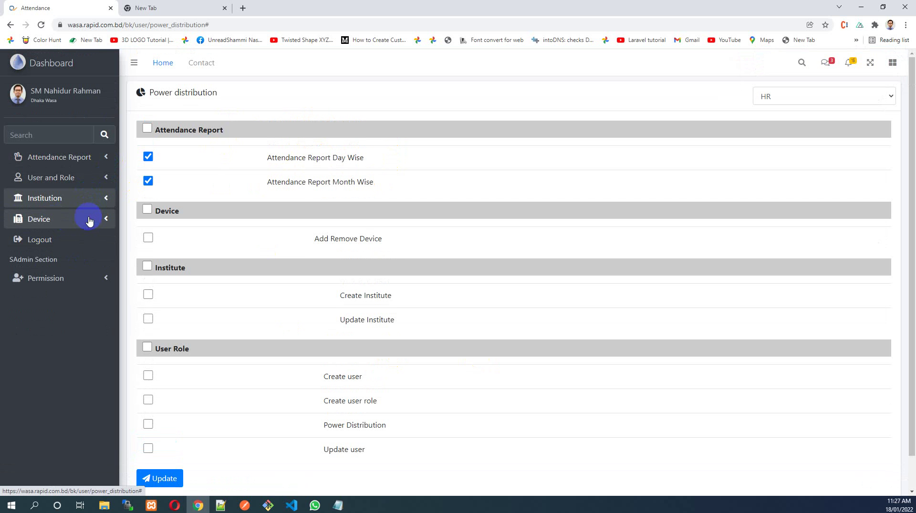
{"action": "left_click", "coordinate": [96, 221]}
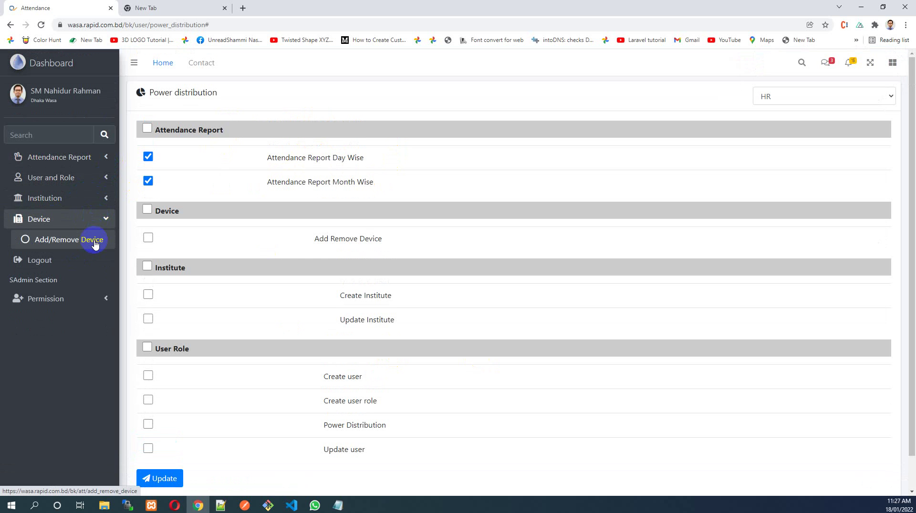
{"action": "left_click", "coordinate": [66, 239]}
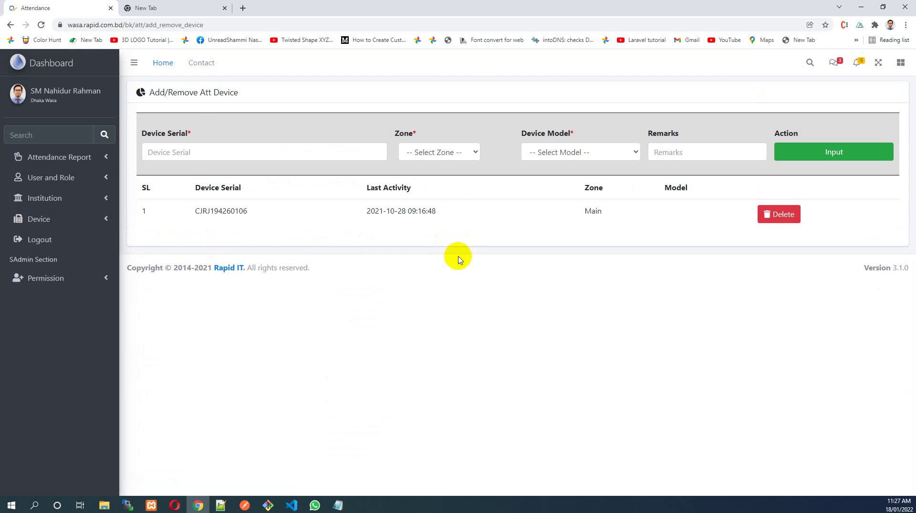
Select the existing device serial CJRJ194260106 in the table
{"action": "left_click_drag", "start_coordinate": [144, 210], "coordinate": [634, 208]}
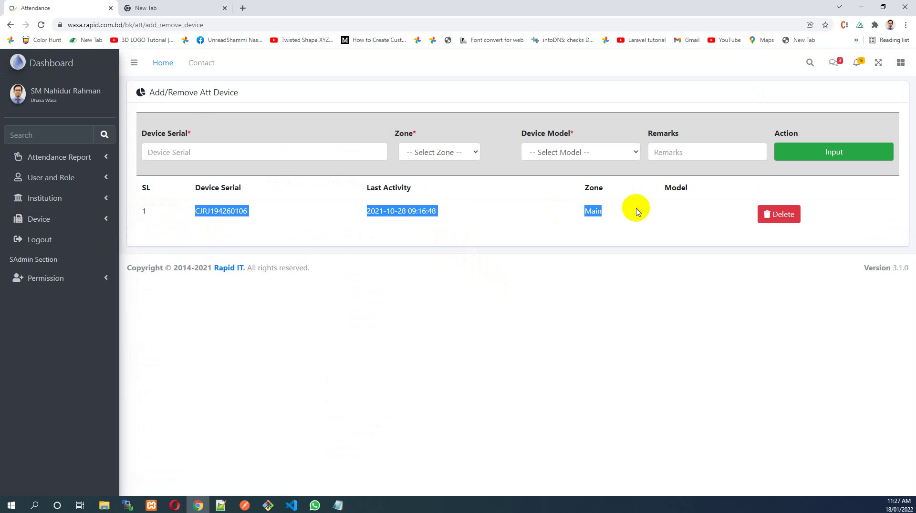
{"action": "left_click", "coordinate": [597, 214]}
{"action": "double_click", "coordinate": [200, 211]}
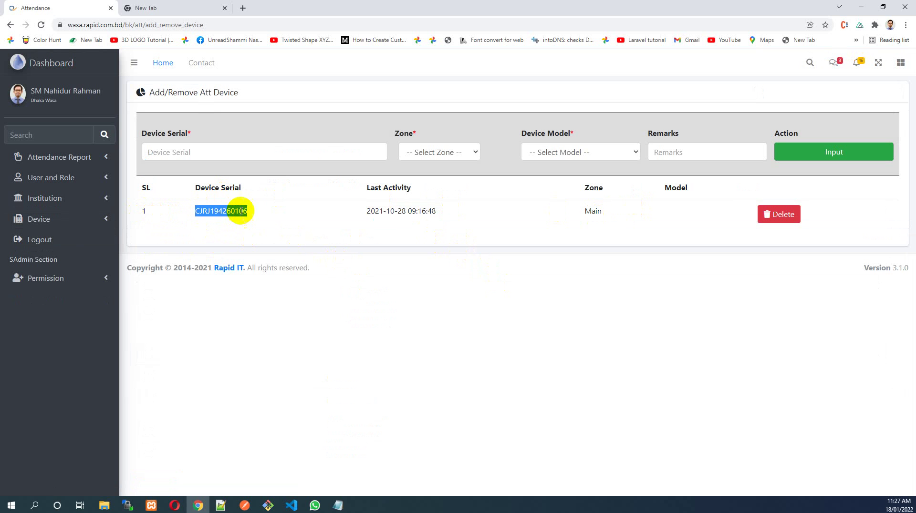
{"action": "left_click", "coordinate": [396, 233]}
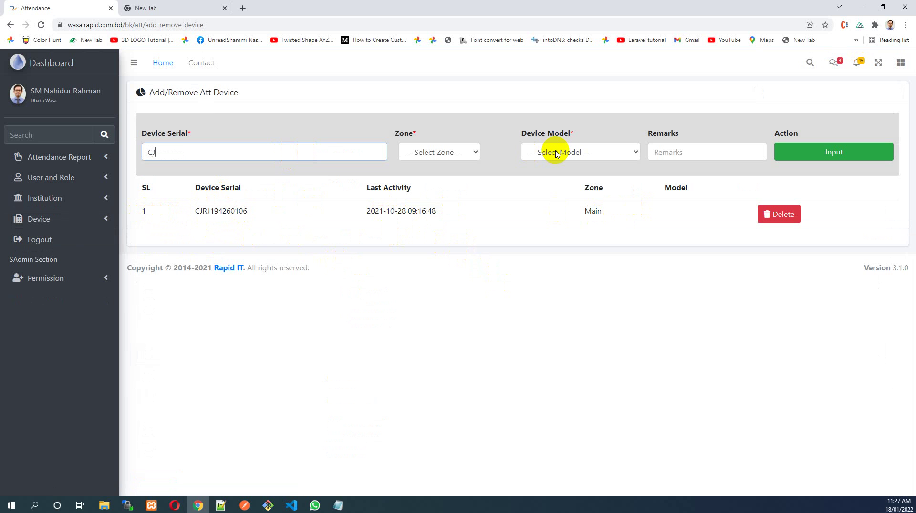
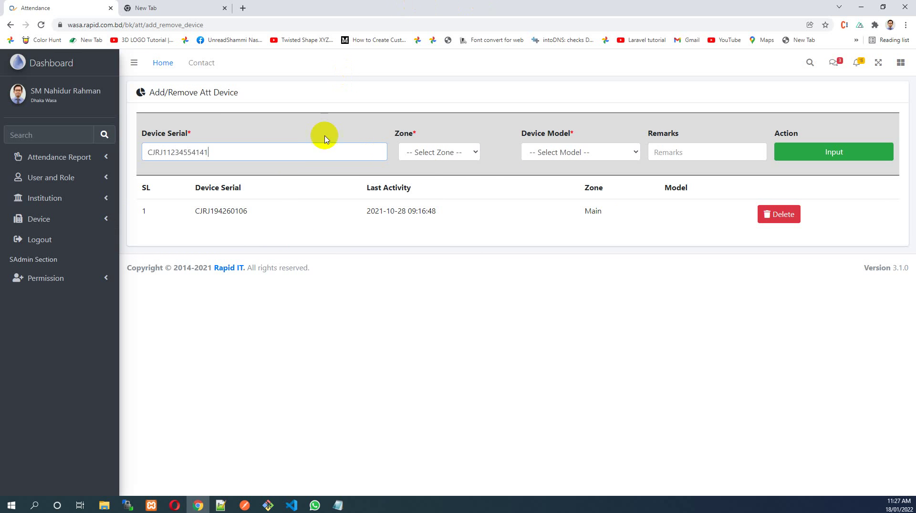
{"action": "left_click", "coordinate": [475, 152]}
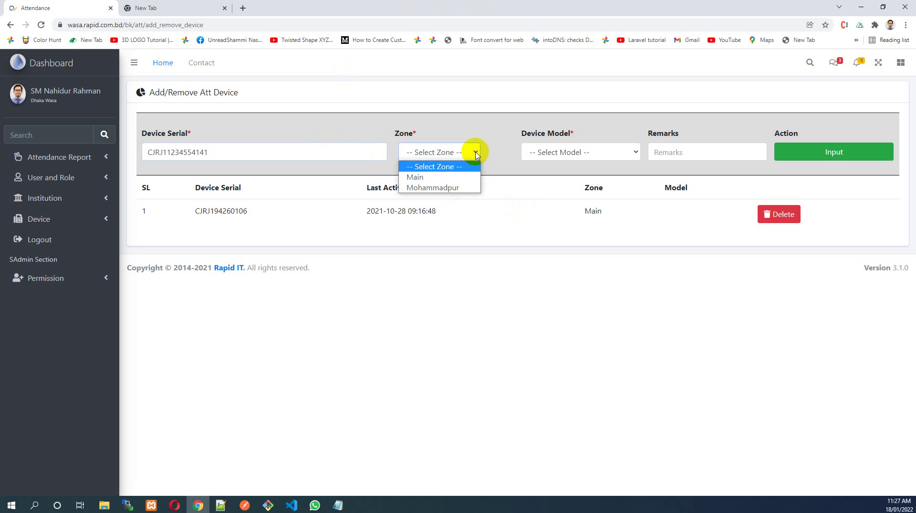
{"action": "left_click", "coordinate": [446, 188]}
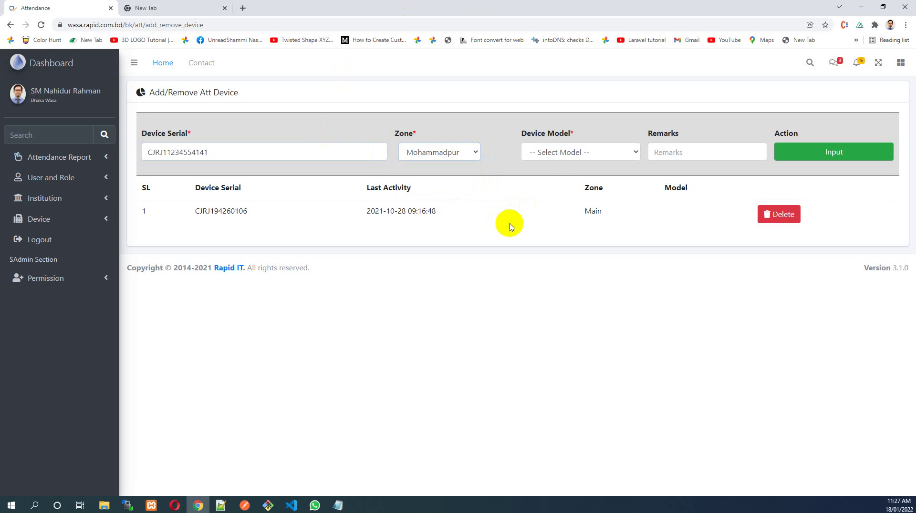
{"action": "left_click", "coordinate": [577, 149]}
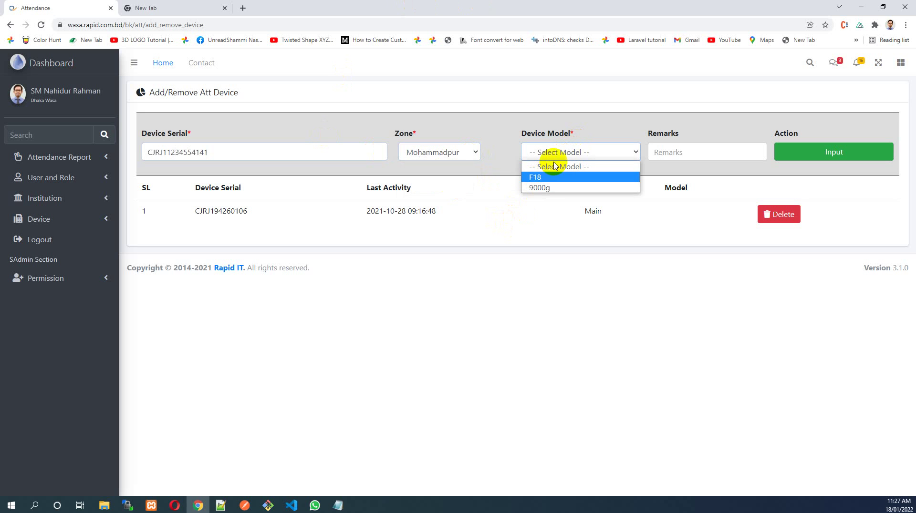
{"action": "left_click", "coordinate": [544, 189]}
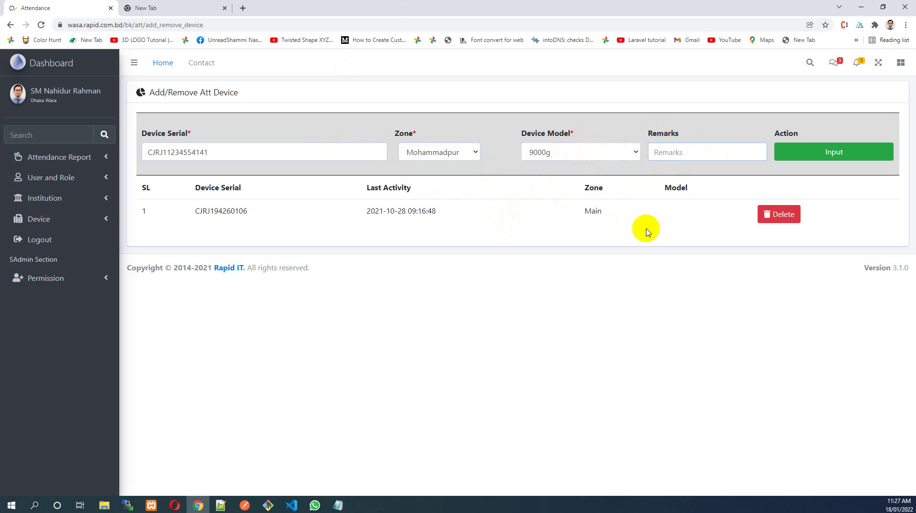
{"action": "left_click", "coordinate": [812, 152]}
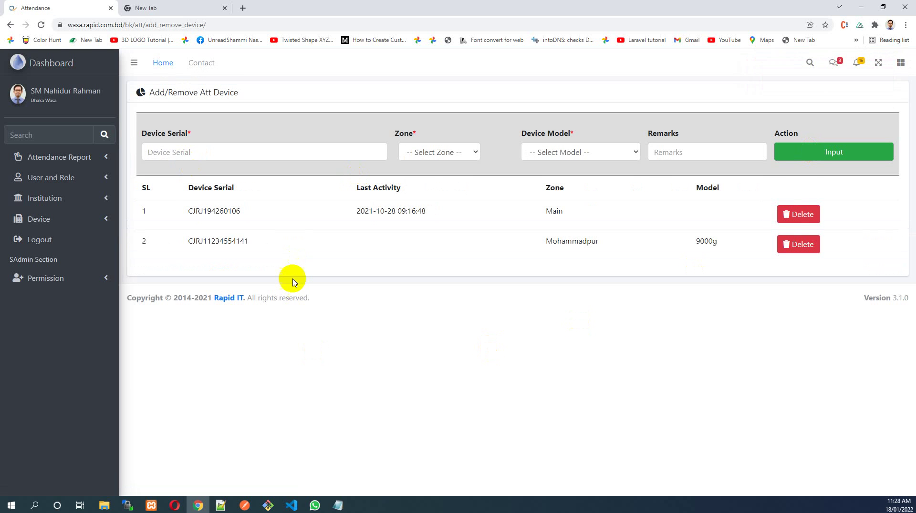
Highlight the device serials and last-activity times in the device table, clearing each selection
{"action": "left_click_drag", "start_coordinate": [148, 243], "coordinate": [199, 240]}
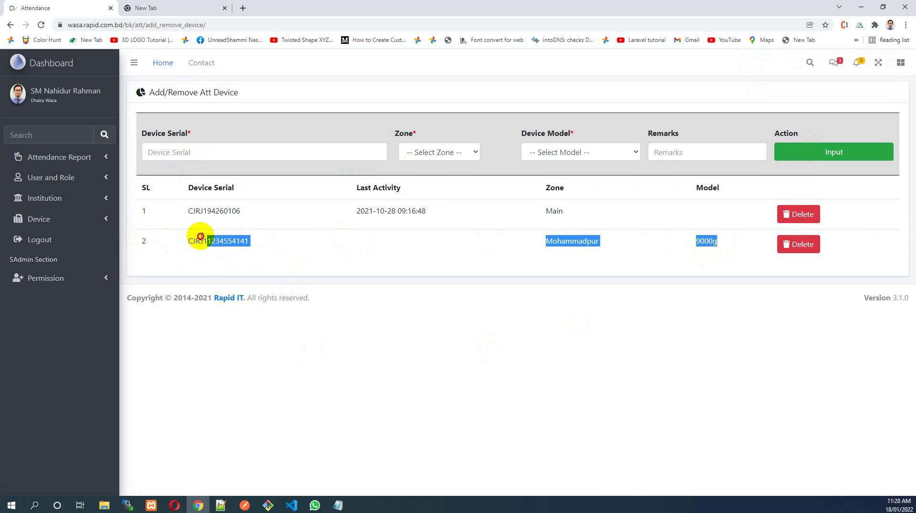
{"action": "left_click", "coordinate": [306, 224]}
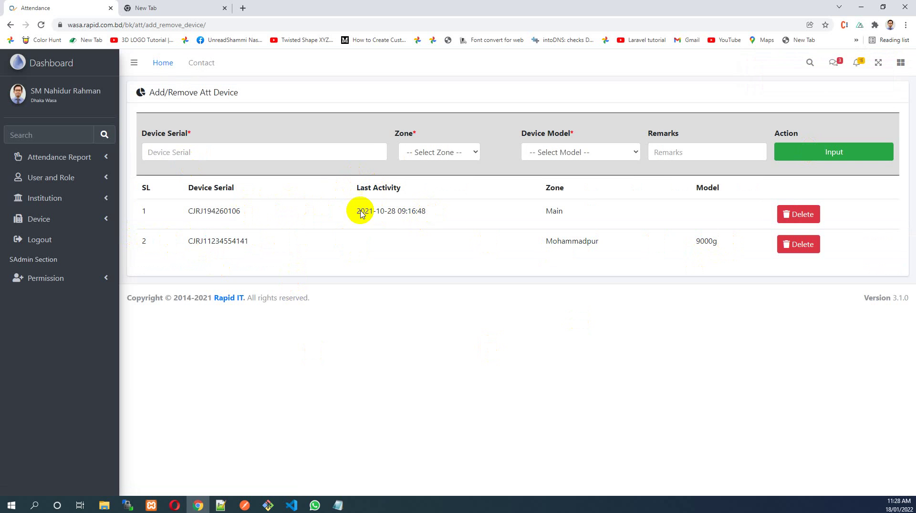
{"action": "double_click", "coordinate": [199, 211]}
{"action": "left_click", "coordinate": [369, 214]}
{"action": "left_click_drag", "start_coordinate": [357, 215], "coordinate": [433, 216]}
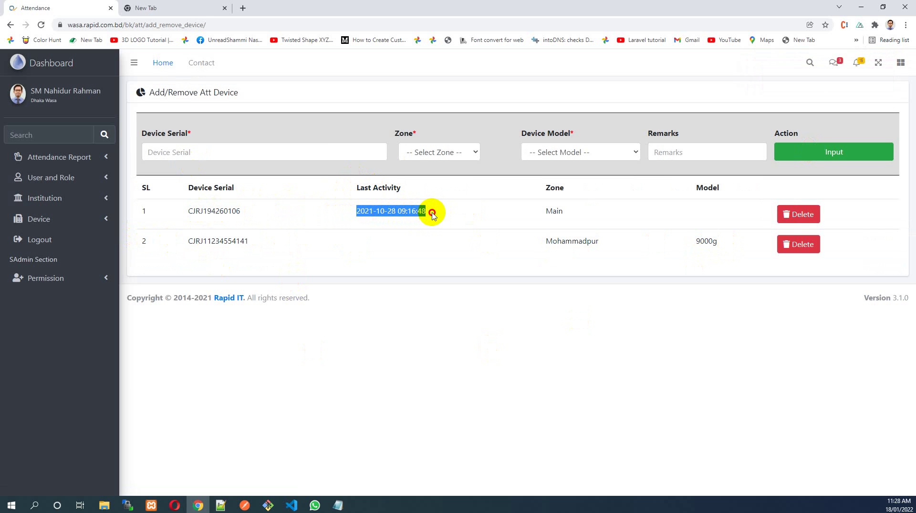
{"action": "left_click", "coordinate": [434, 216]}
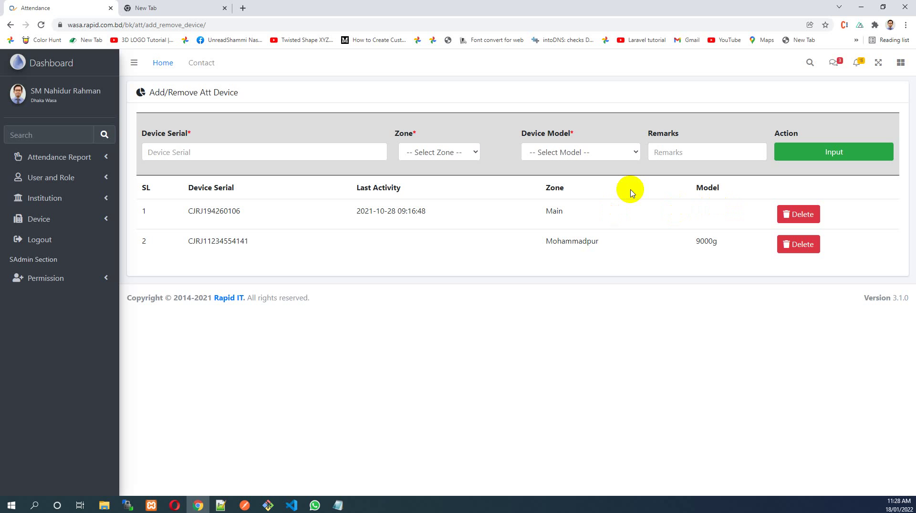
{"action": "double_click", "coordinate": [196, 242]}
{"action": "left_click", "coordinate": [268, 248]}
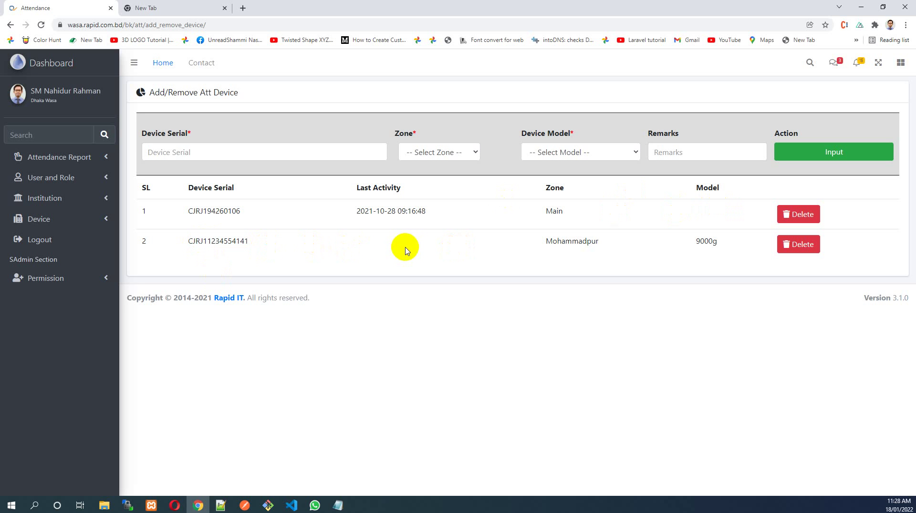
{"action": "mouse_move", "coordinate": [358, 212]}
{"action": "left_mouse_down"}
{"action": "mouse_move", "coordinate": [439, 217]}
{"action": "mouse_move", "coordinate": [345, 218]}
{"action": "left_mouse_up"}
{"action": "left_click", "coordinate": [347, 220]}
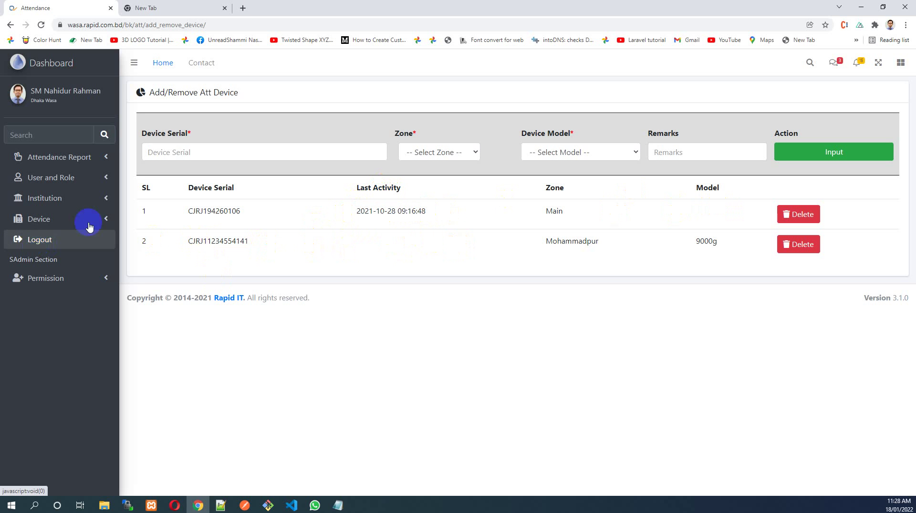
Switch to the blank new tab and back, then log out of the administrator account
{"action": "left_click", "coordinate": [164, 8]}
{"action": "left_click", "coordinate": [32, 5]}
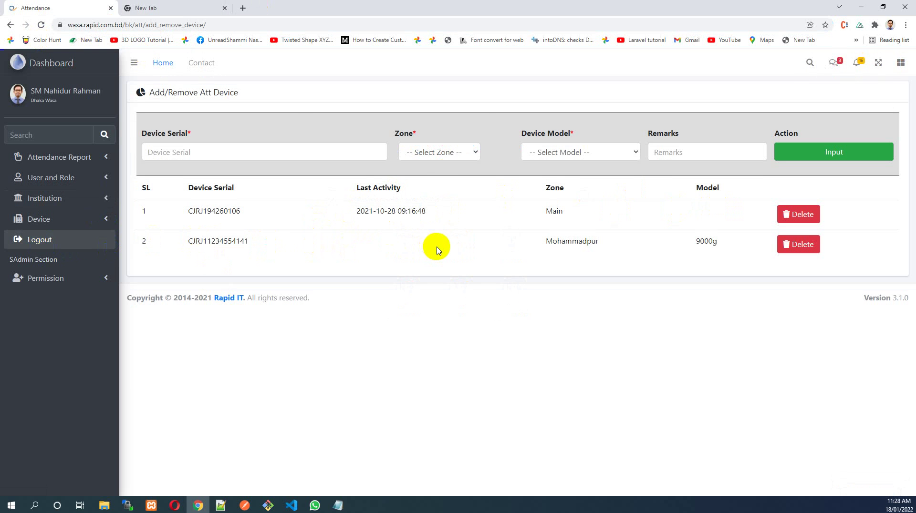
{"action": "left_click", "coordinate": [40, 239]}
Sign in as the new user with their saved mobile login and password
{"action": "left_click", "coordinate": [505, 168]}
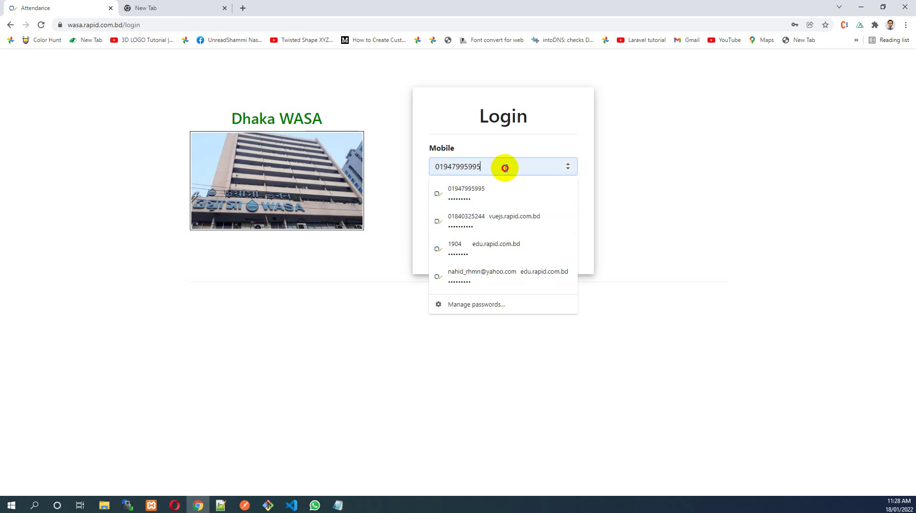
{"action": "left_click", "coordinate": [506, 168]}
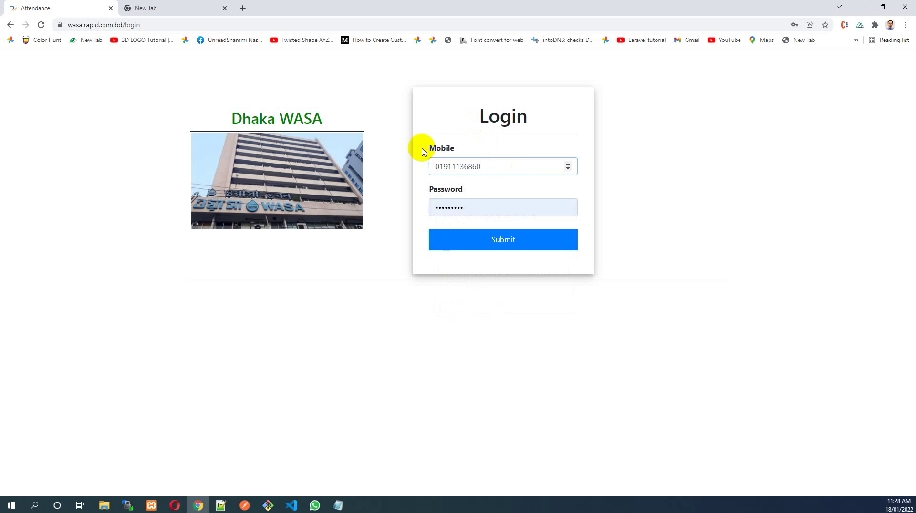
{"action": "left_click", "coordinate": [473, 213]}
{"action": "left_click", "coordinate": [472, 213]}
{"action": "left_click", "coordinate": [537, 244]}
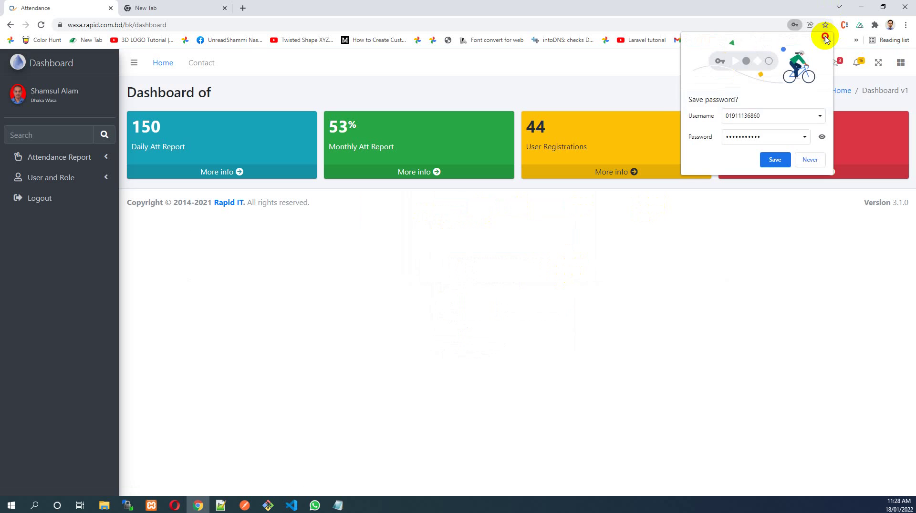
Dismiss the save-password prompt and check the Attendance Report and User and Role menus
{"action": "left_click", "coordinate": [825, 38]}
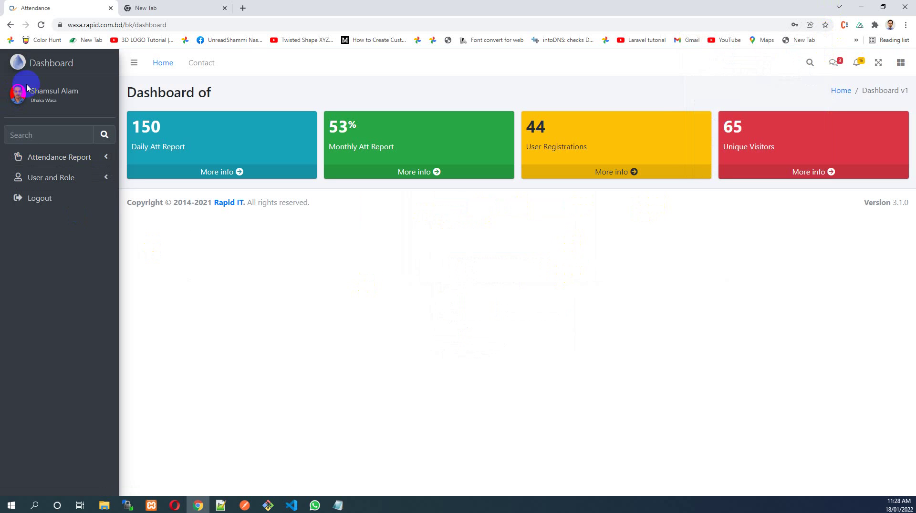
{"action": "left_click", "coordinate": [69, 162]}
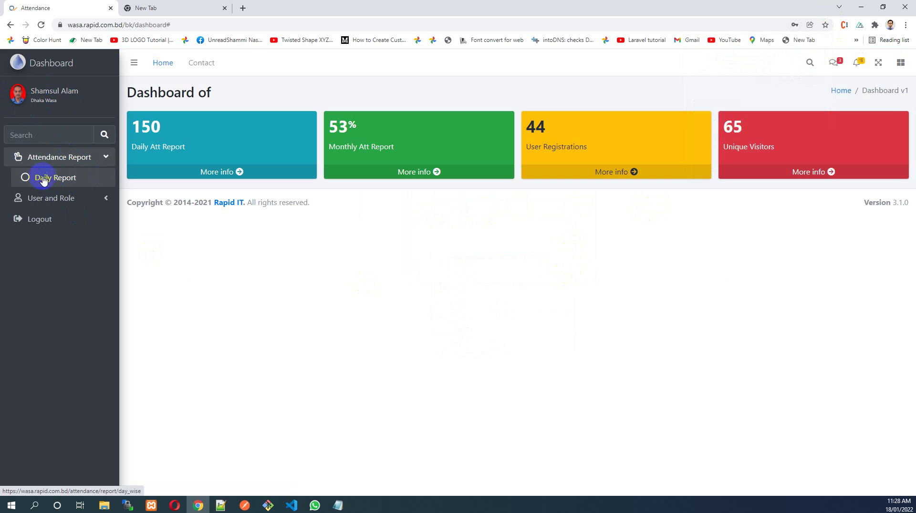
{"action": "left_click", "coordinate": [88, 199]}
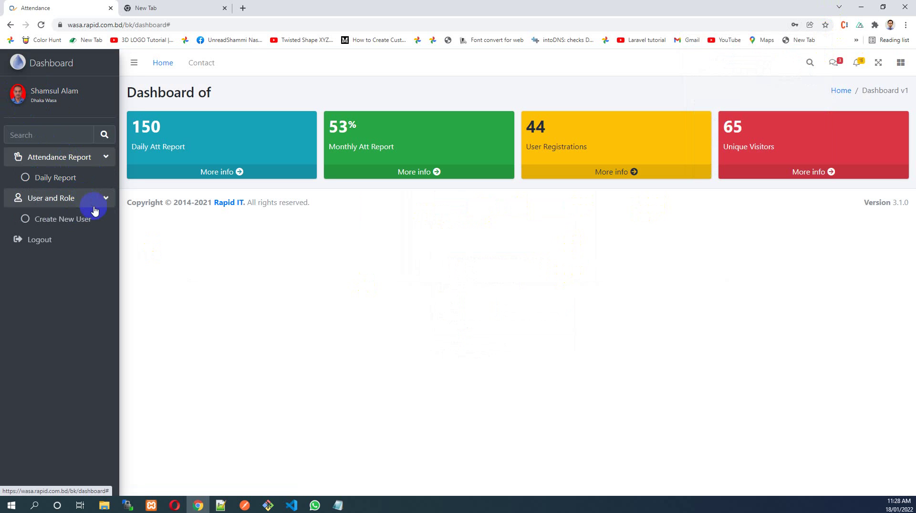
{"action": "left_click", "coordinate": [78, 157]}
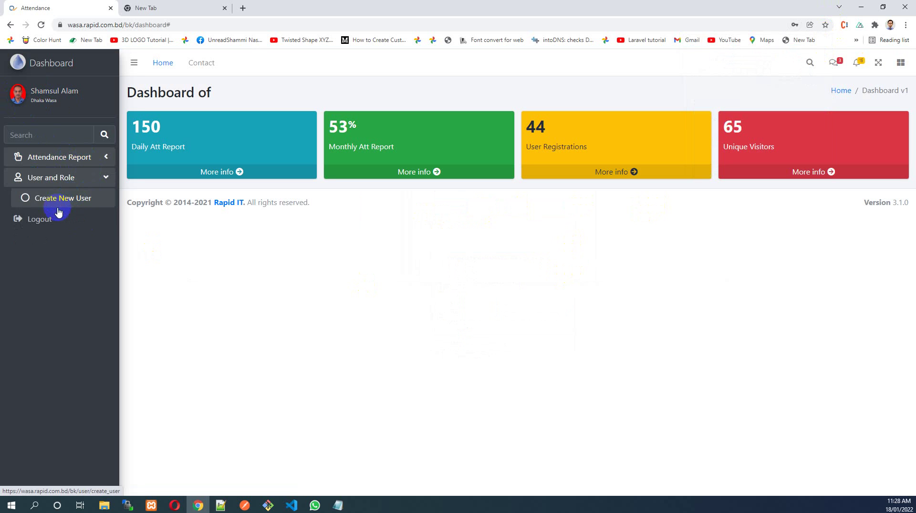